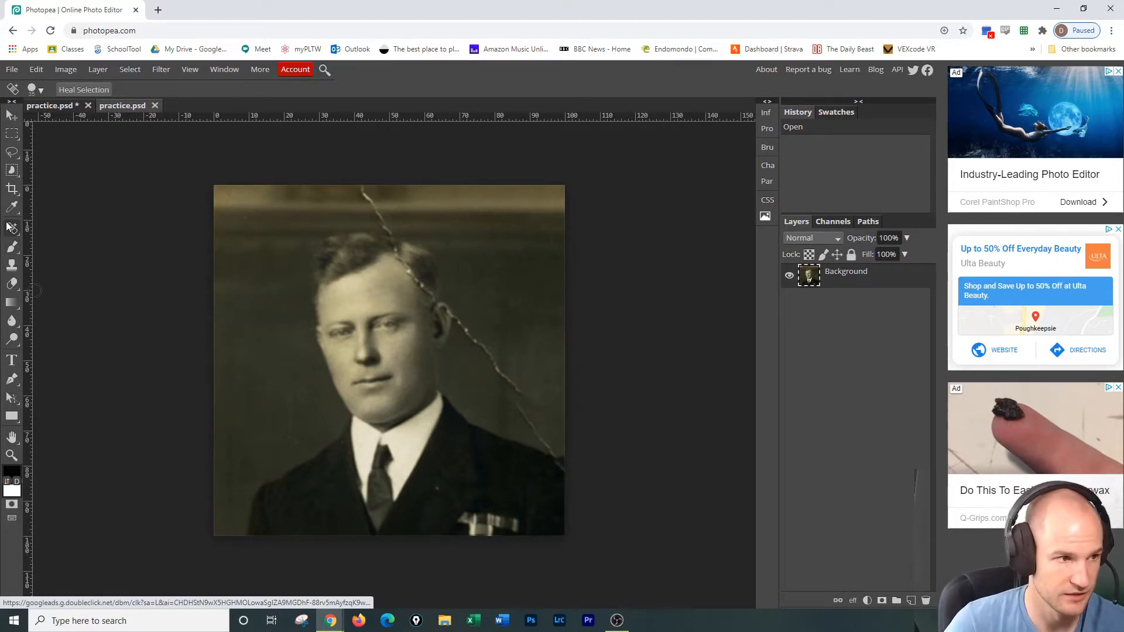
Use the Spot Healing Brush to remove the start of the crack along the photo's upper edge.
{"action": "left_click", "coordinate": [14, 233]}
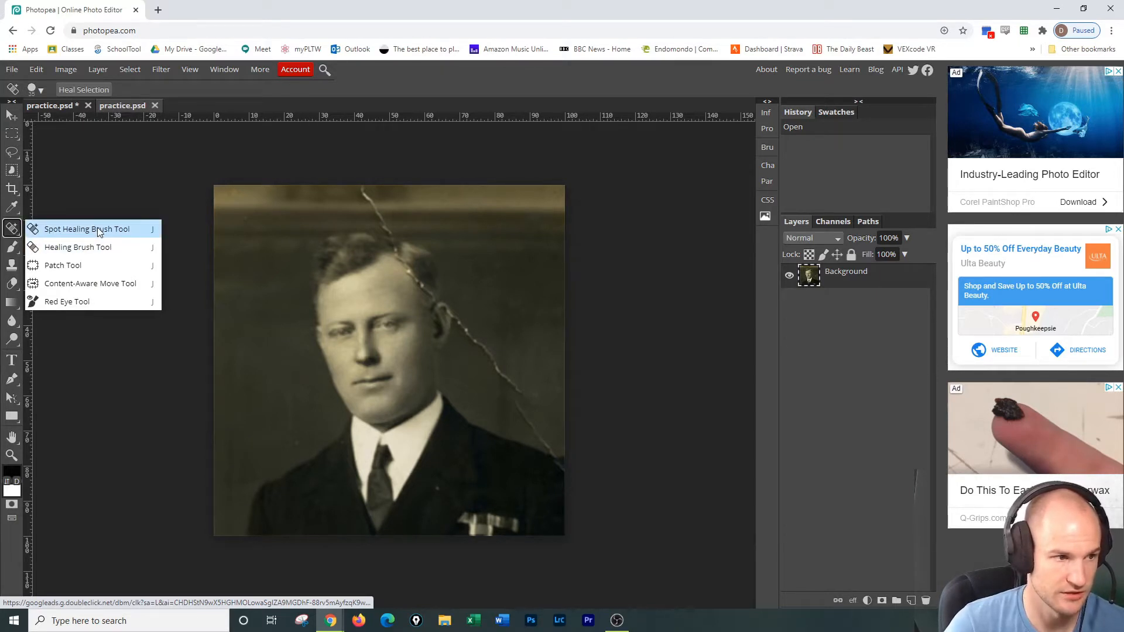
{"action": "left_click", "coordinate": [98, 232]}
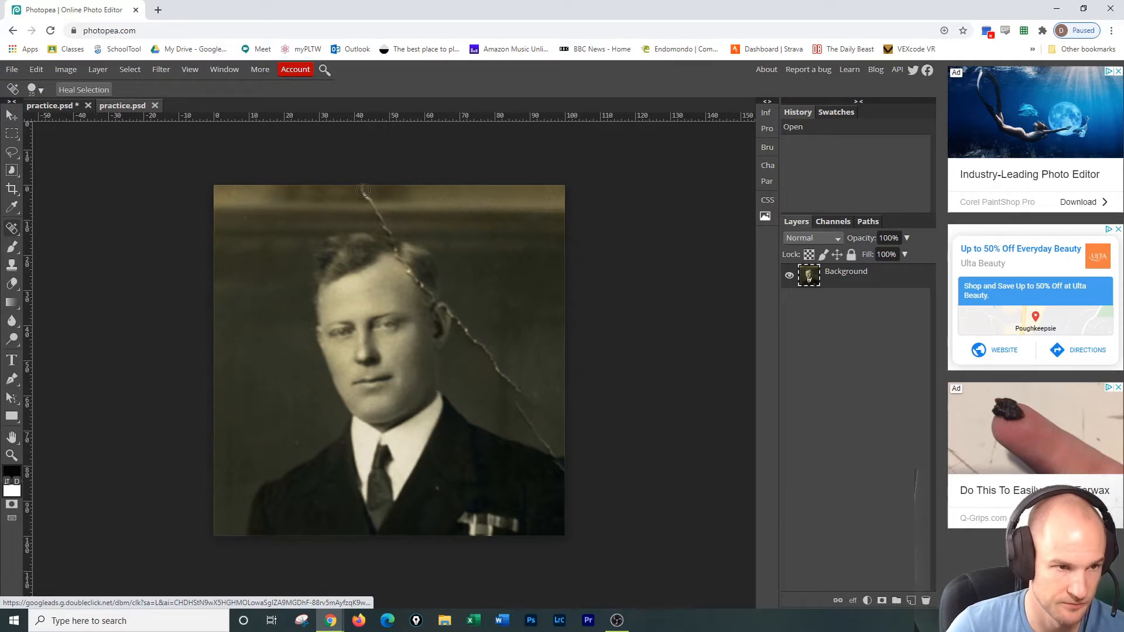
{"action": "left_click", "coordinate": [362, 191]}
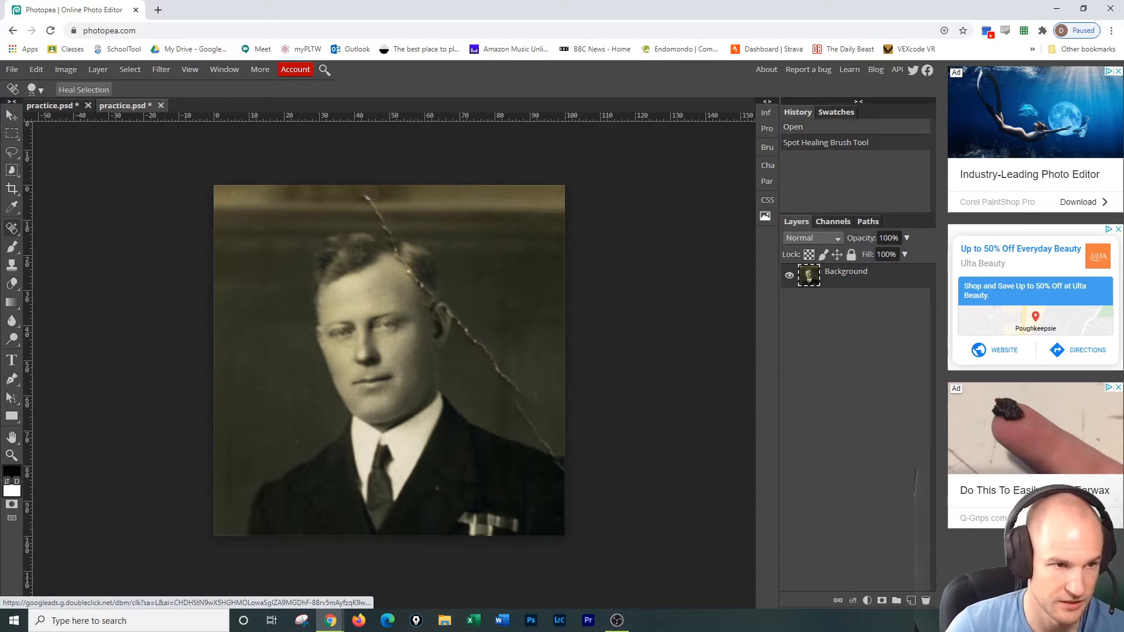
{"action": "left_click", "coordinate": [369, 193]}
{"action": "left_click", "coordinate": [371, 191]}
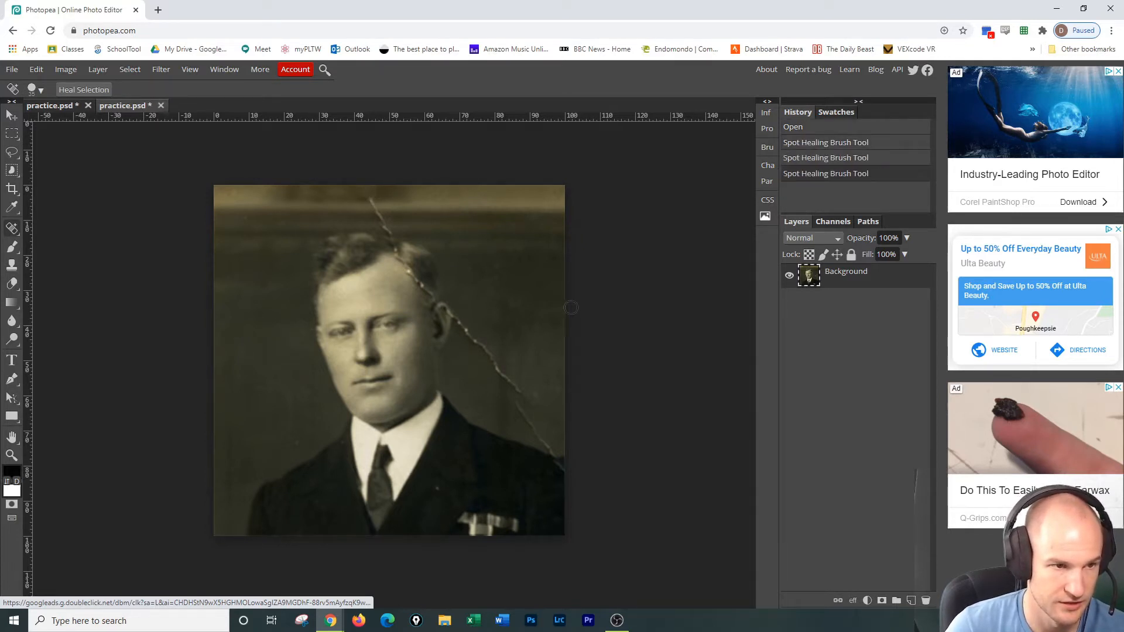
Spot-heal the crack across the background beside the ear and across the man's hair and forehead.
{"action": "left_click_drag", "start_coordinate": [523, 394], "coordinate": [467, 329]}
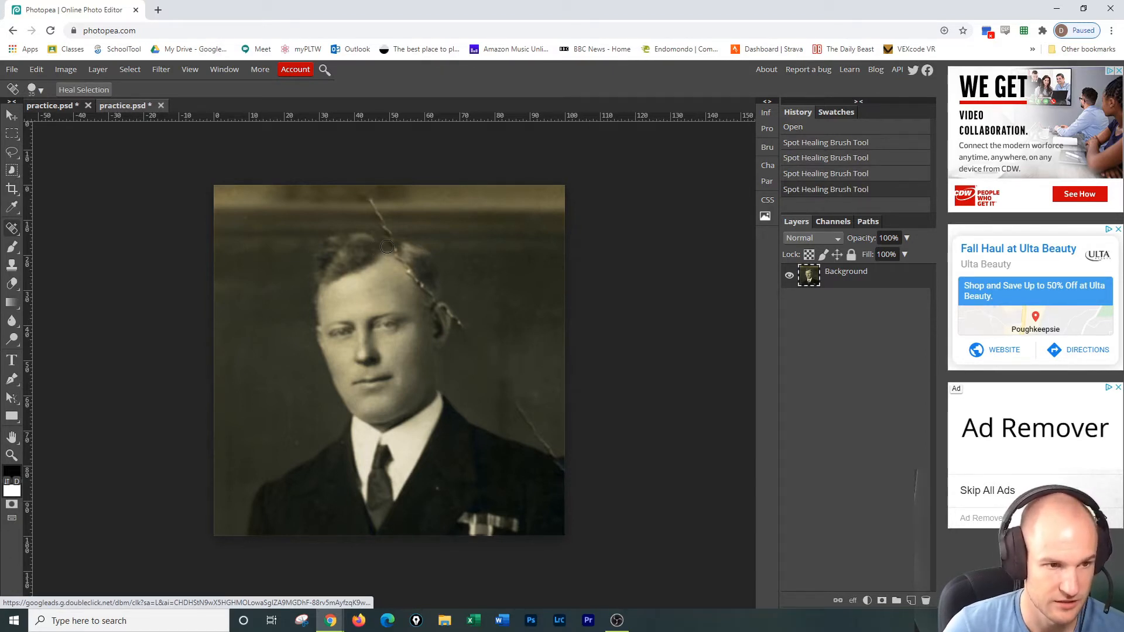
{"action": "left_click_drag", "start_coordinate": [387, 247], "coordinate": [429, 292]}
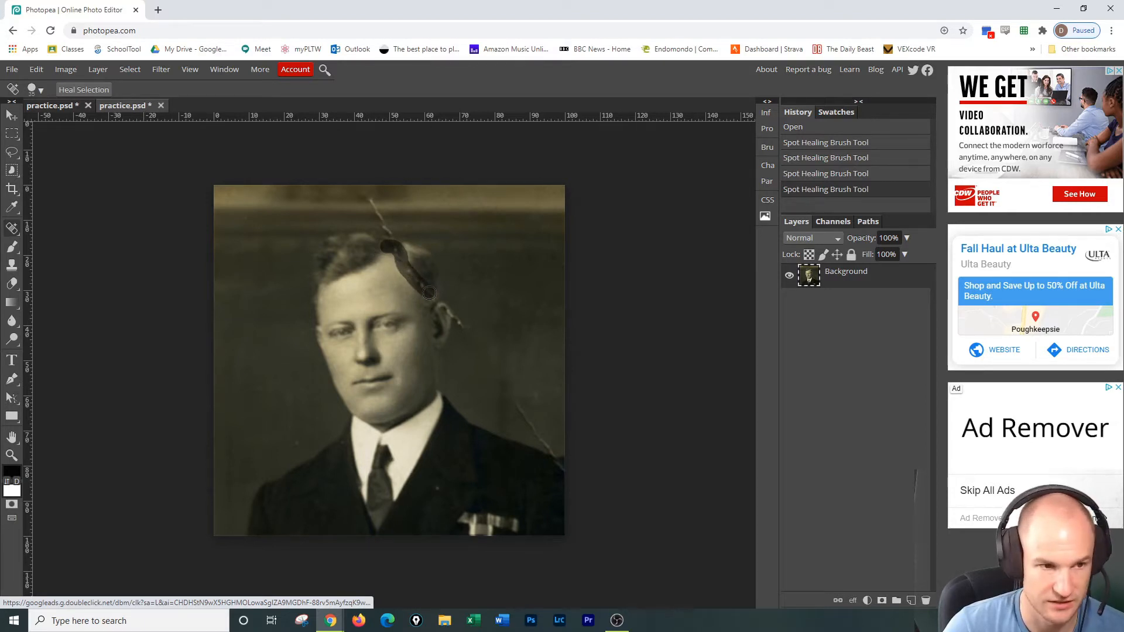
{"action": "left_click_drag", "start_coordinate": [429, 292], "coordinate": [429, 292]}
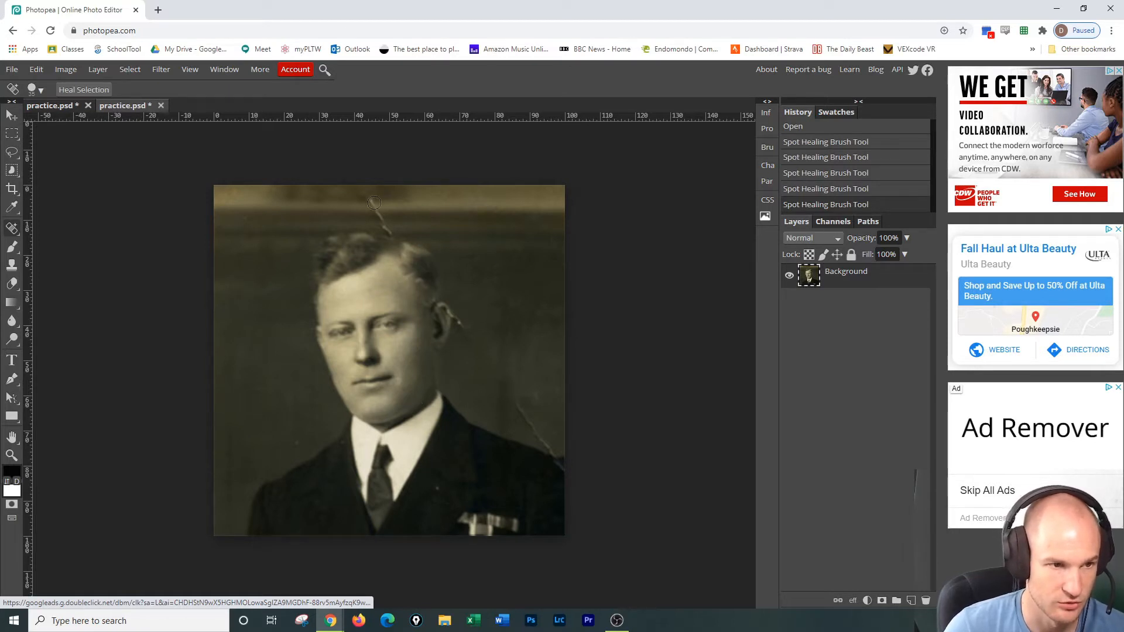
Spot-heal the remaining crack segments in the background between the photo's upper edge and the man's hair.
{"action": "left_click", "coordinate": [372, 197]}
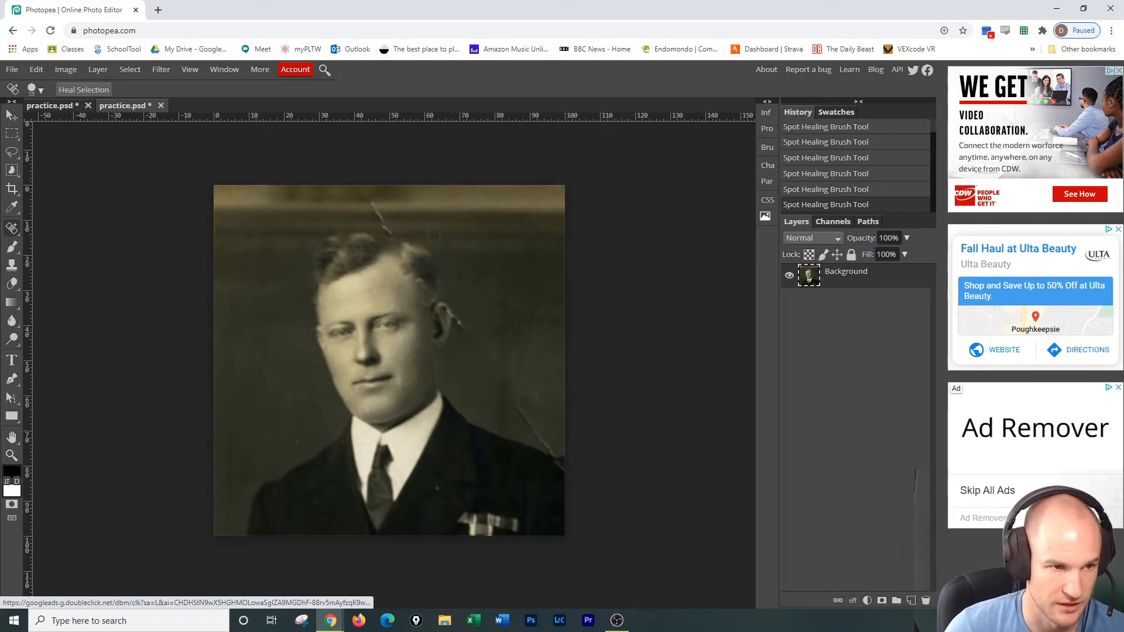
{"action": "left_click", "coordinate": [376, 209]}
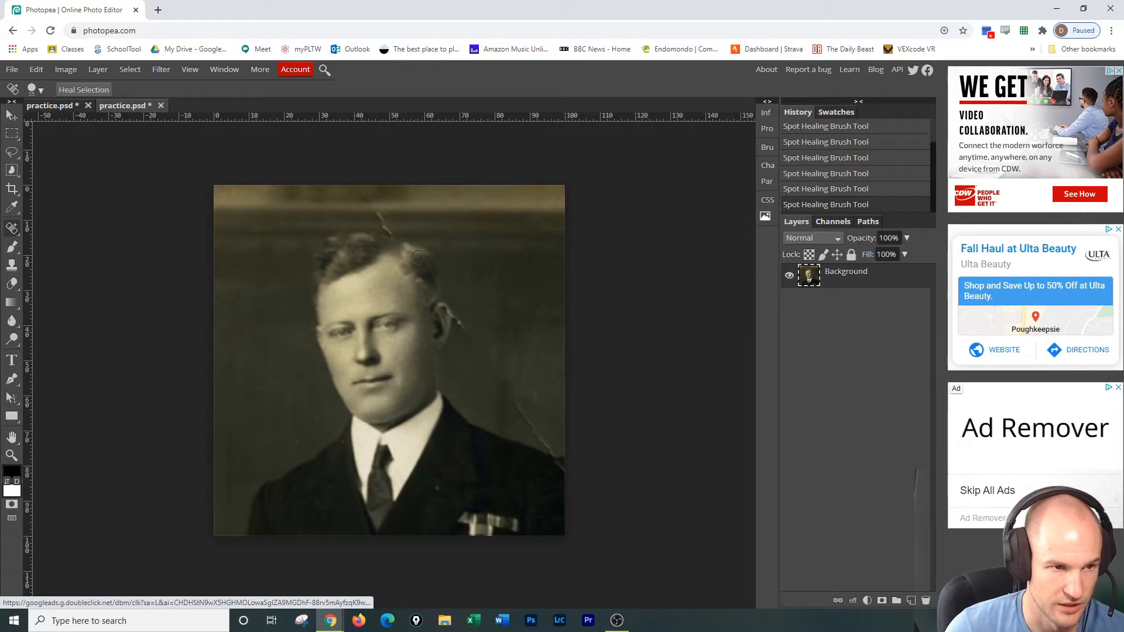
{"action": "left_click", "coordinate": [379, 213]}
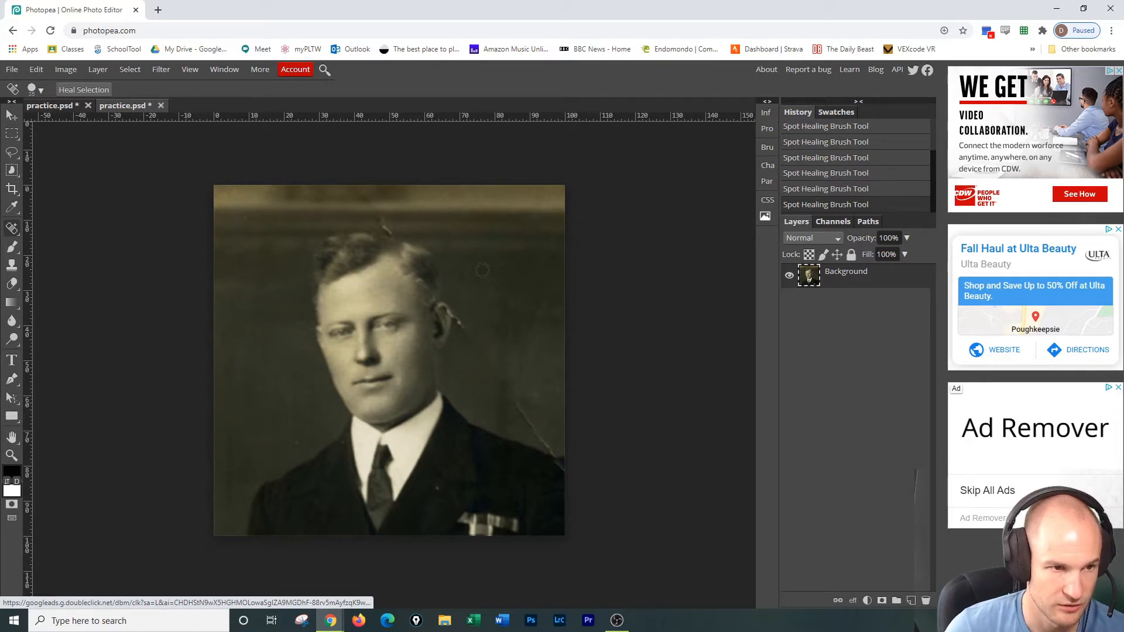
{"action": "left_click", "coordinate": [388, 219]}
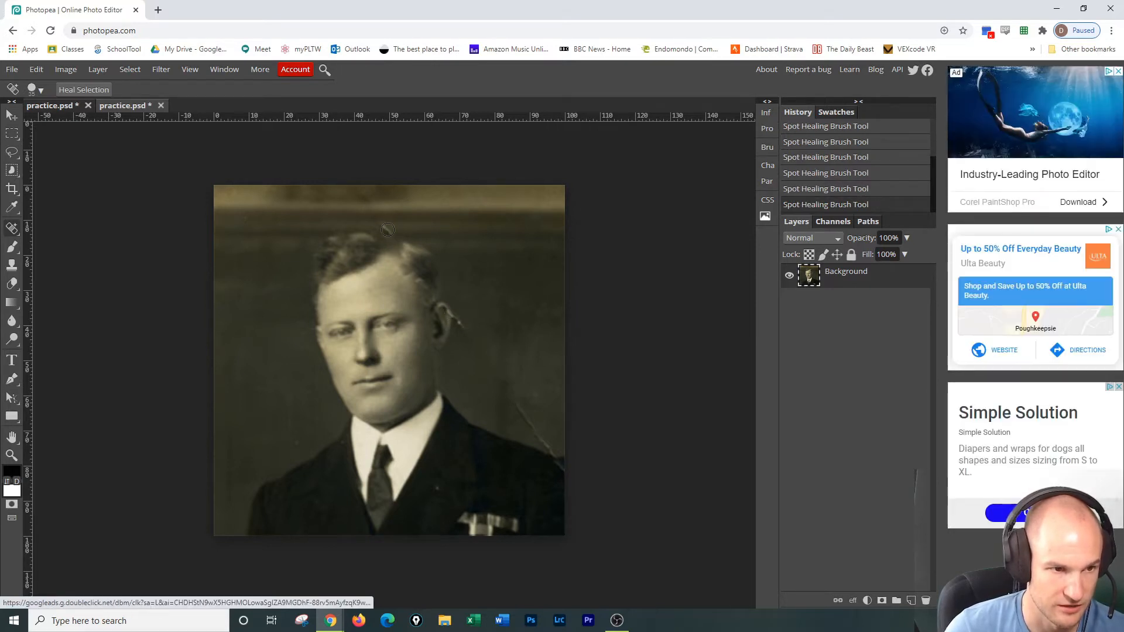
{"action": "left_click", "coordinate": [385, 228]}
{"action": "left_click", "coordinate": [392, 233]}
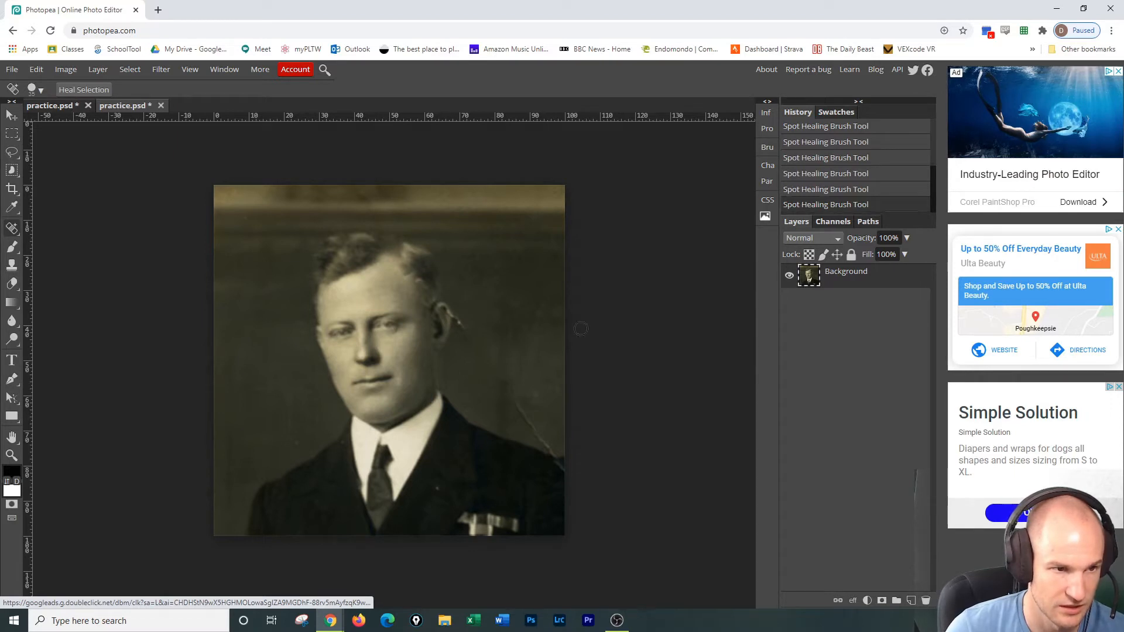
Spot-heal the crack remnants beside the ear and the lower section running down to the shoulder.
{"action": "left_click", "coordinate": [458, 319]}
{"action": "left_click", "coordinate": [464, 328]}
{"action": "mouse_move", "coordinate": [521, 403]}
{"action": "left_mouse_down"}
{"action": "mouse_move", "coordinate": [513, 397]}
{"action": "mouse_move", "coordinate": [560, 465]}
{"action": "left_mouse_up"}
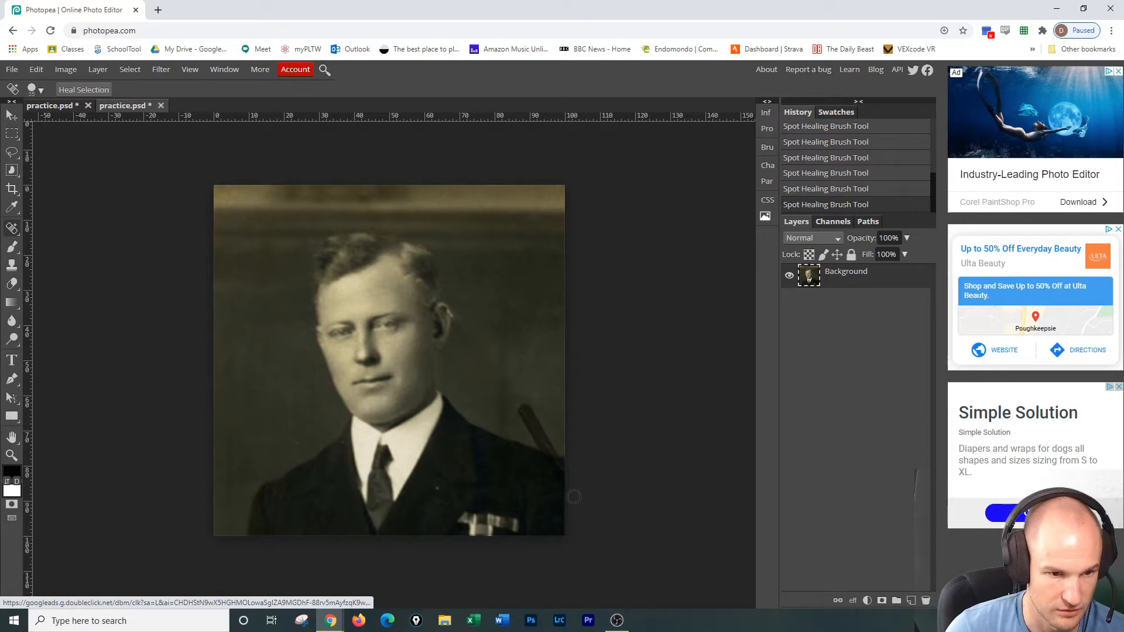
{"action": "left_click", "coordinate": [521, 406]}
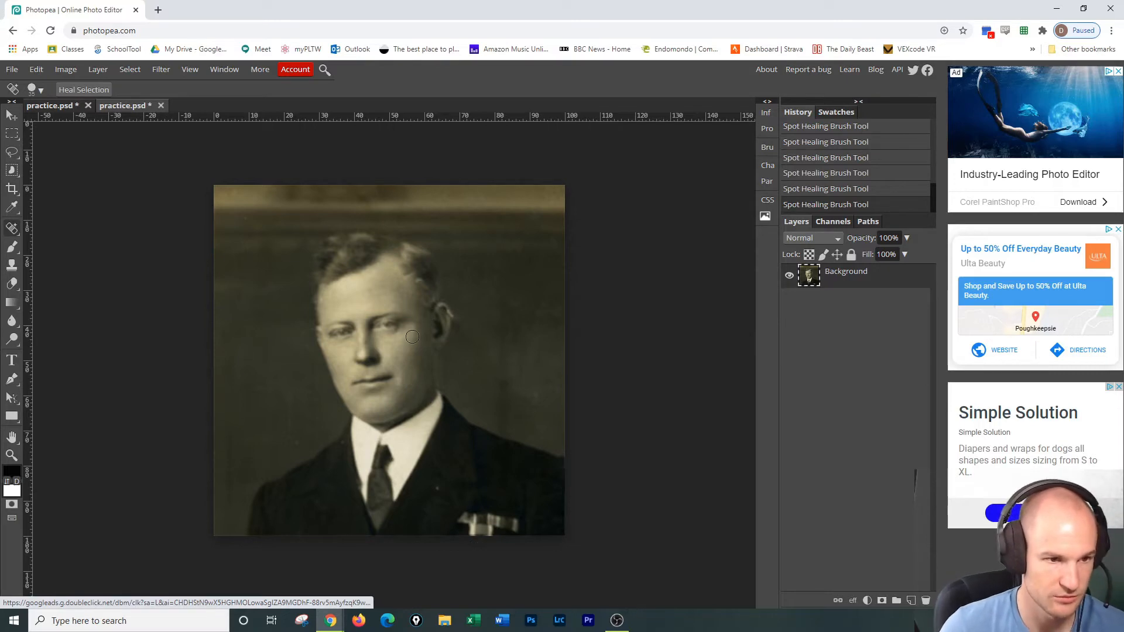
Switch to the Clone Stamp tool for the head area and set its brush hardness to 21%.
{"action": "scroll", "coordinate": [413, 338], "scroll_direction": "up", "scroll_amount": 5}
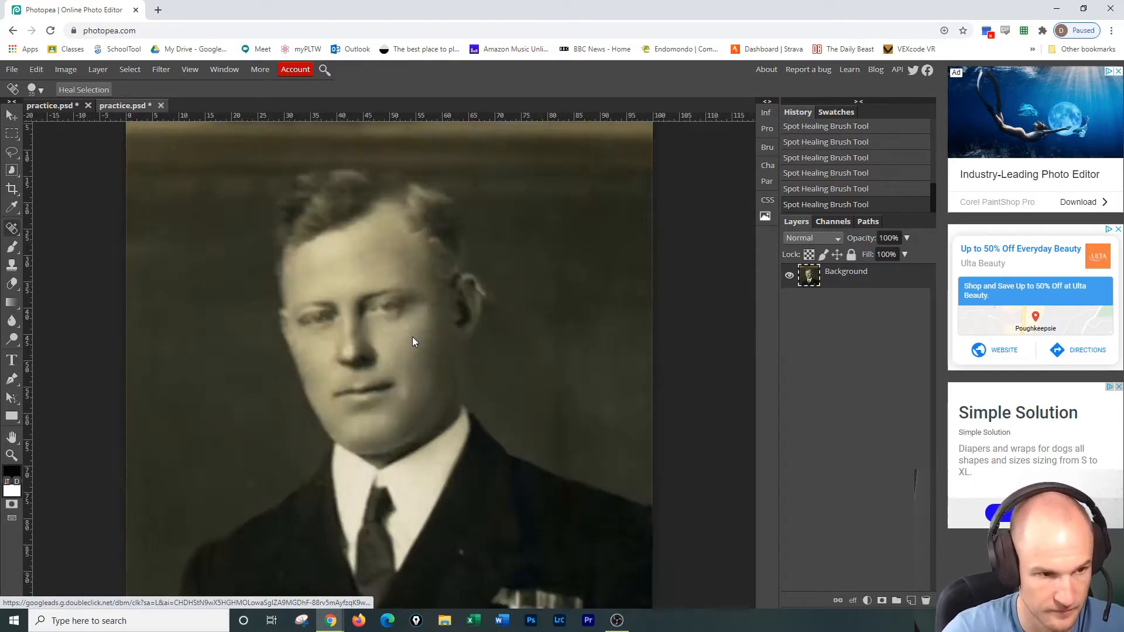
{"action": "scroll", "coordinate": [412, 337], "scroll_direction": "up", "scroll_amount": 3}
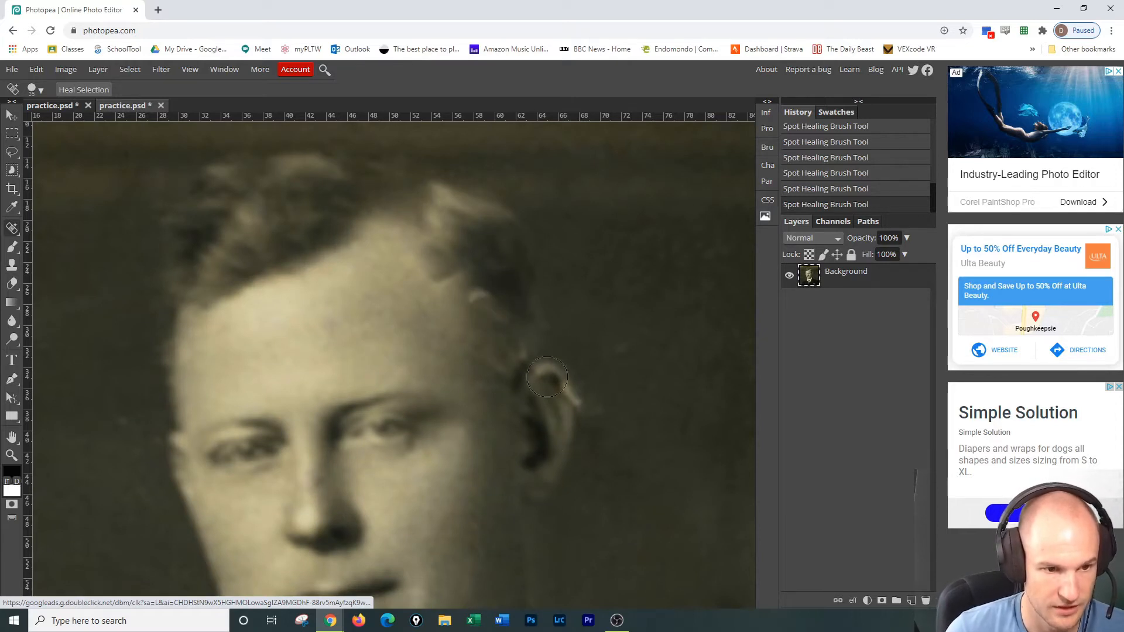
{"action": "left_click", "coordinate": [12, 265]}
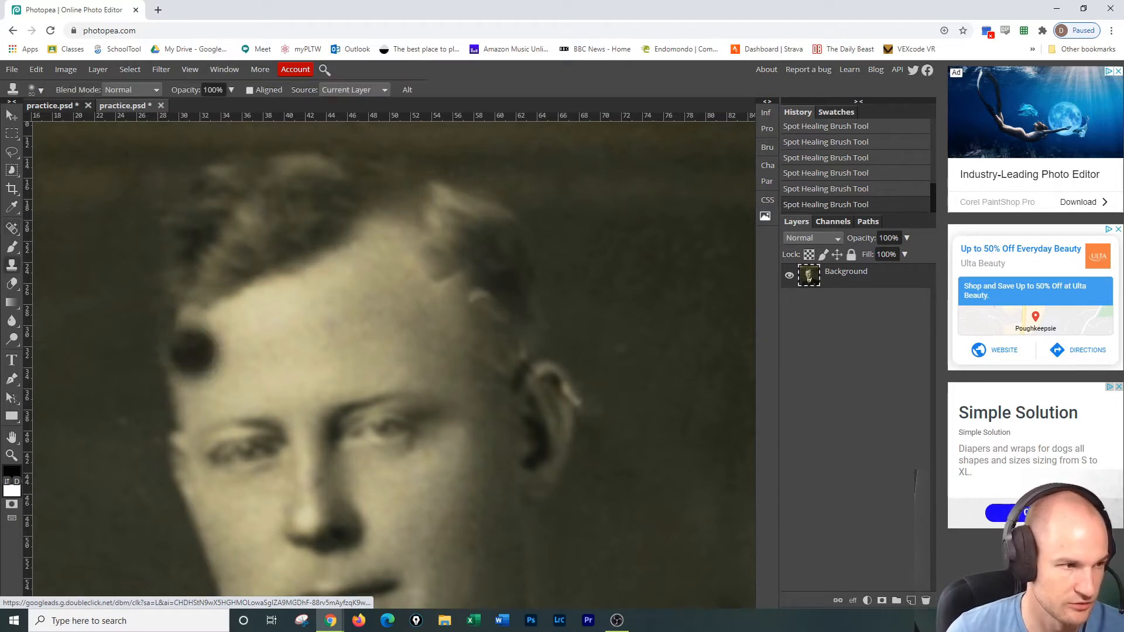
{"action": "left_click", "coordinate": [36, 90]}
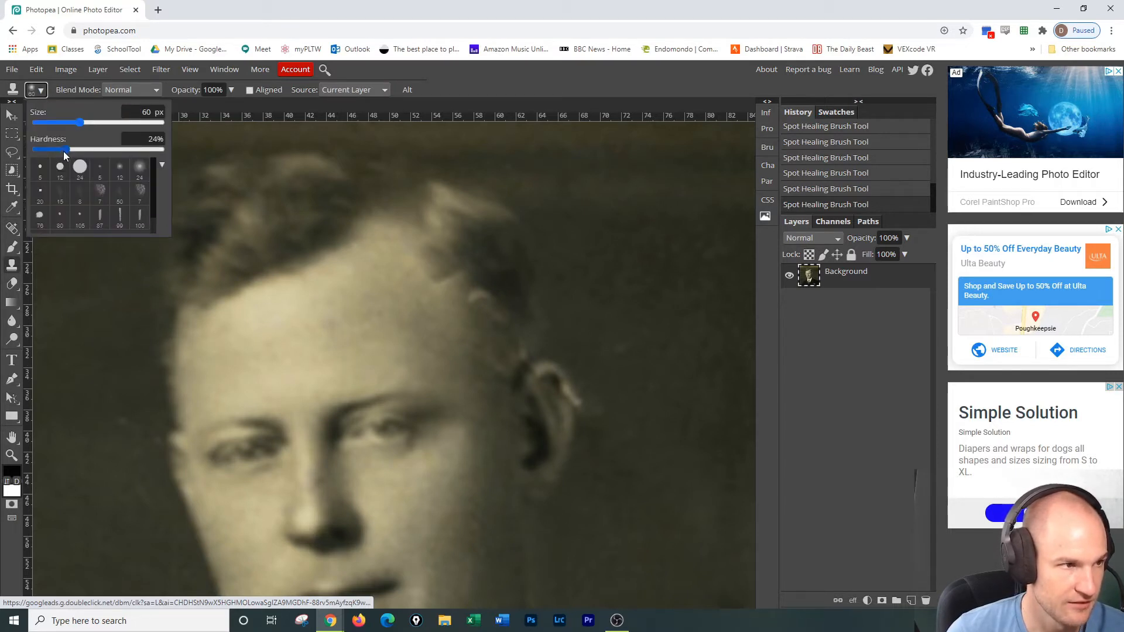
{"action": "left_click_drag", "start_coordinate": [65, 151], "coordinate": [63, 149]}
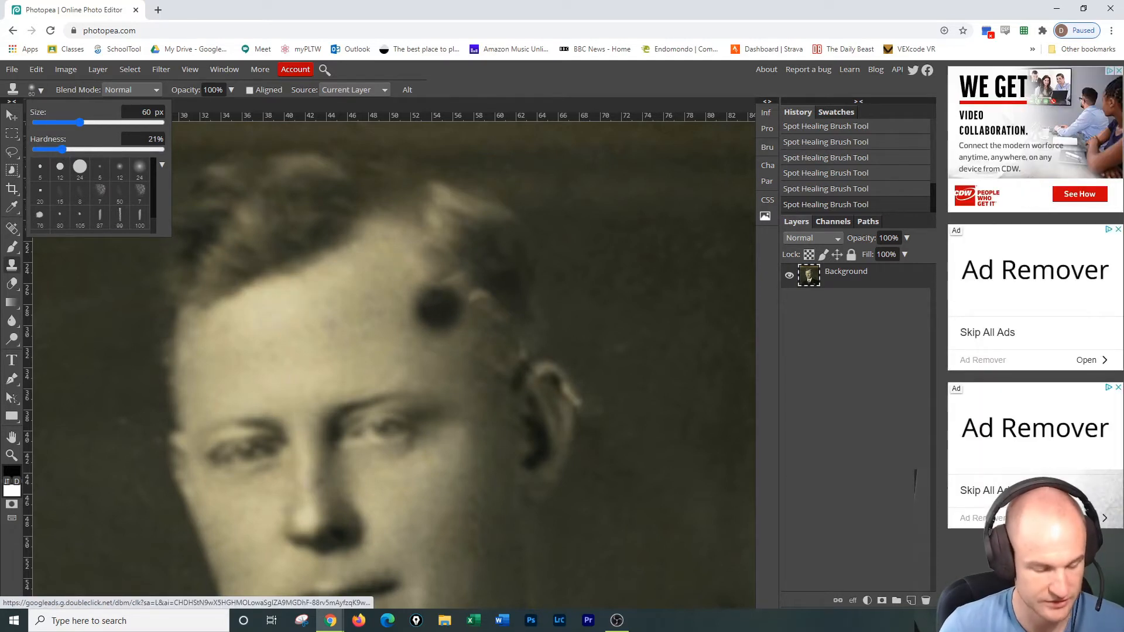
Try cloning the eyes onto the background beside the head, and undo the stroke.
{"action": "left_click", "coordinate": [326, 325], "text": "alt"}
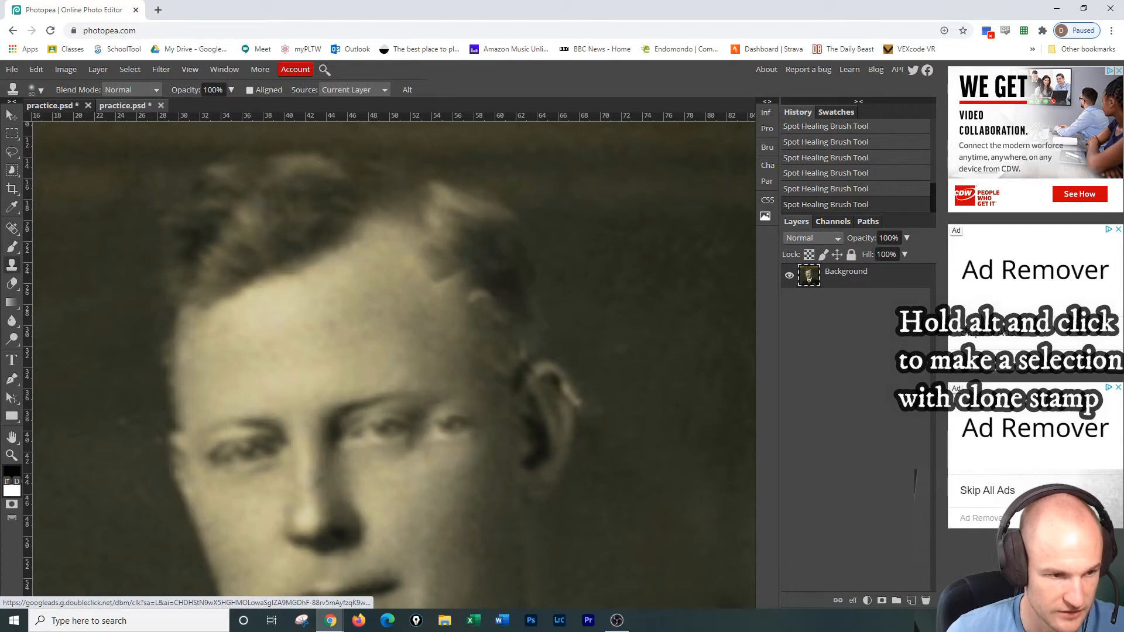
{"action": "mouse_move", "coordinate": [679, 261]}
{"action": "left_mouse_down"}
{"action": "mouse_move", "coordinate": [561, 263]}
{"action": "mouse_move", "coordinate": [538, 278]}
{"action": "mouse_move", "coordinate": [585, 302]}
{"action": "left_mouse_up"}
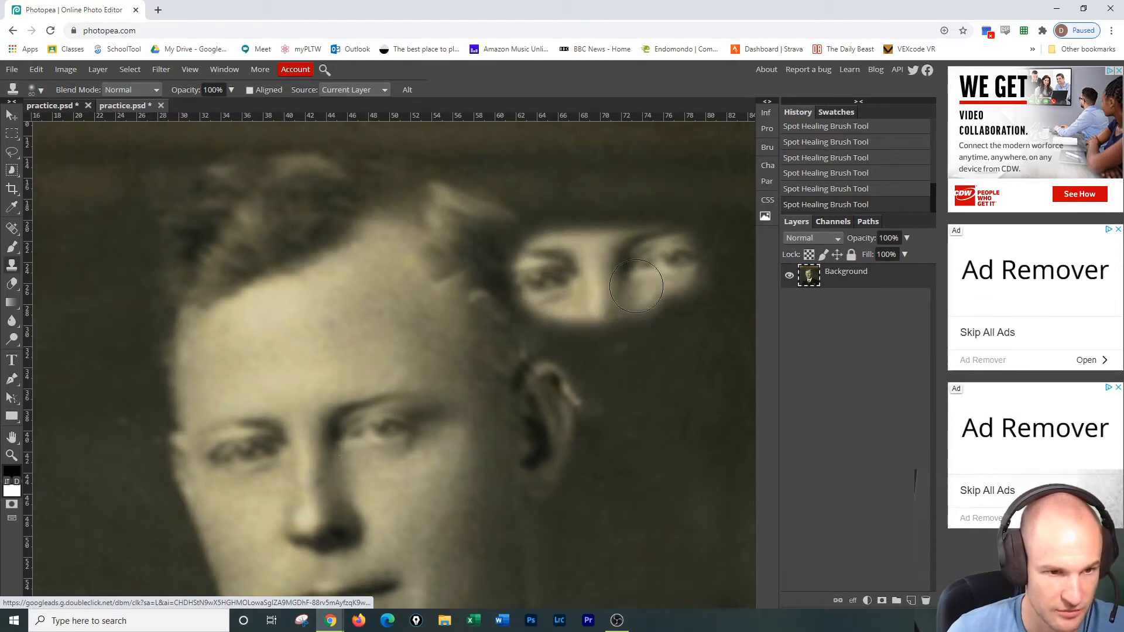
{"action": "left_click", "coordinate": [654, 483]}
{"action": "key", "text": "ctrl+z"}
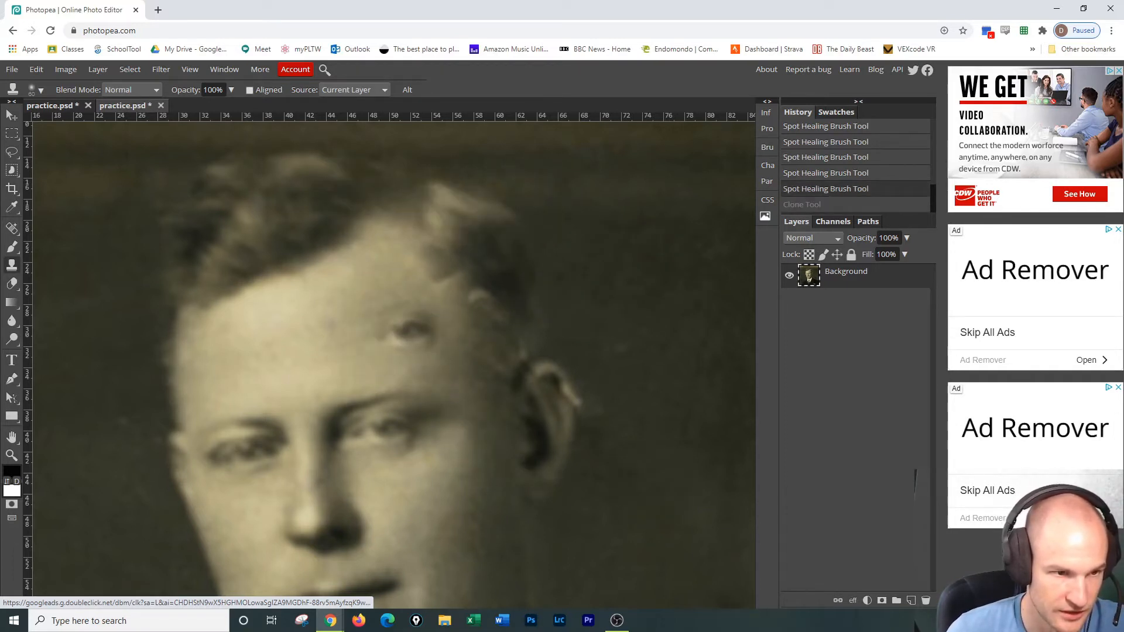
Clone clean forehead skin over the uneven patches along the hairline above the eye nearer the visible ear.
{"action": "mouse_move", "coordinate": [406, 289]}
{"action": "left_mouse_down"}
{"action": "mouse_move", "coordinate": [439, 269]}
{"action": "mouse_move", "coordinate": [421, 287]}
{"action": "left_mouse_up"}
{"action": "left_click", "coordinate": [415, 277]}
{"action": "left_click", "coordinate": [412, 272]}
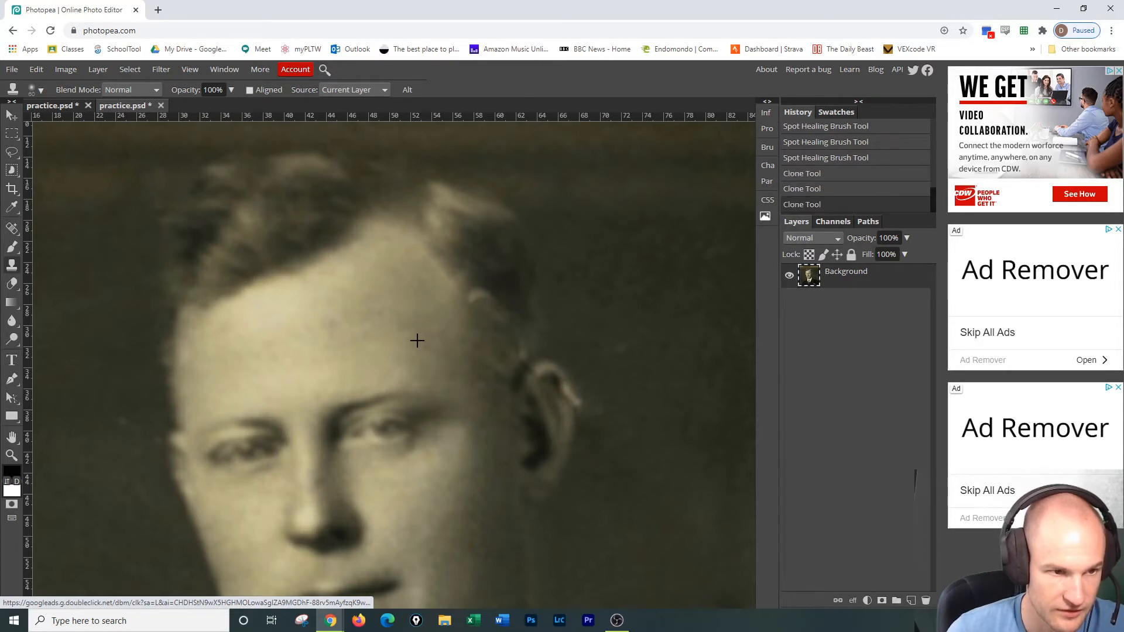
{"action": "left_click", "coordinate": [433, 272]}
{"action": "left_click", "coordinate": [427, 274]}
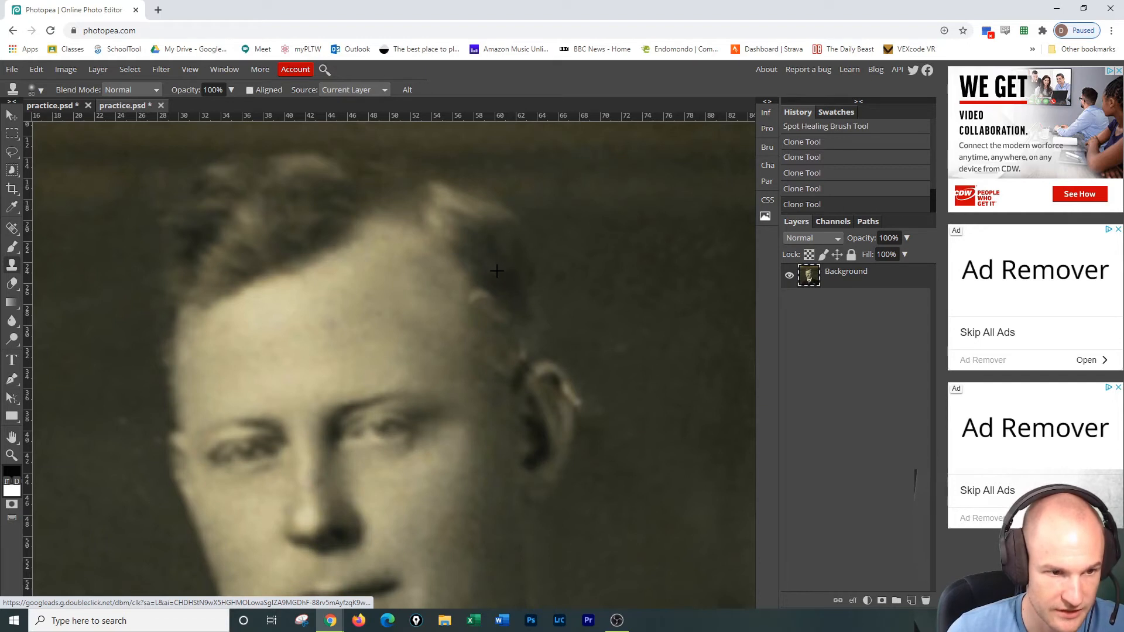
Clone dark hair over the light crack remnant at the temple above the ear.
{"action": "left_click", "coordinate": [485, 294]}
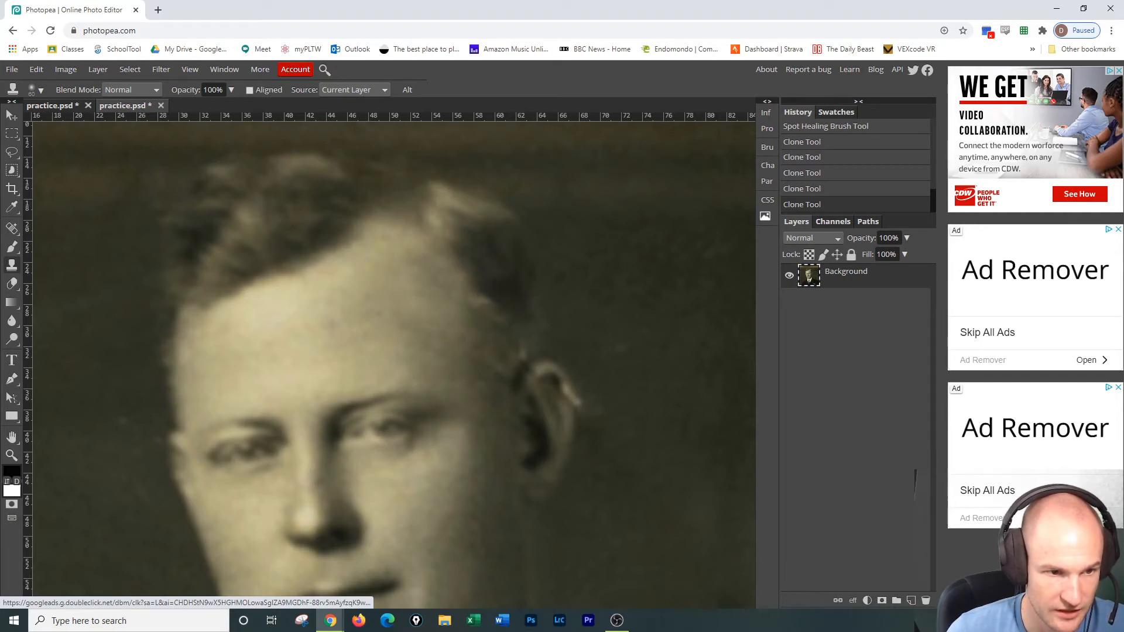
{"action": "left_click_drag", "start_coordinate": [485, 292], "coordinate": [500, 280]}
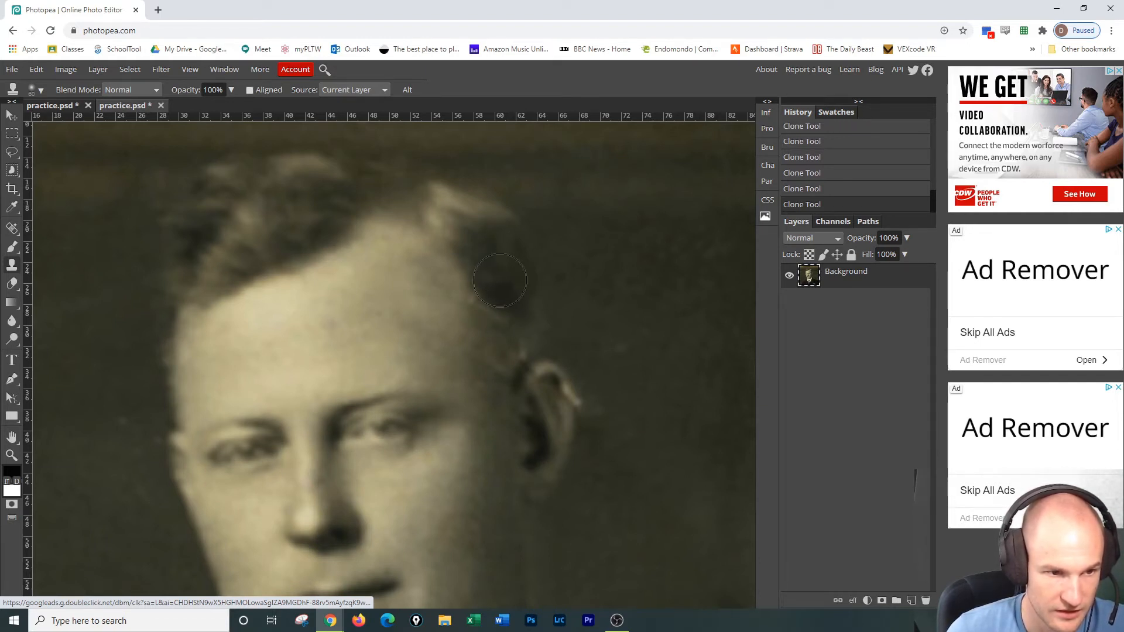
{"action": "left_click", "coordinate": [500, 280]}
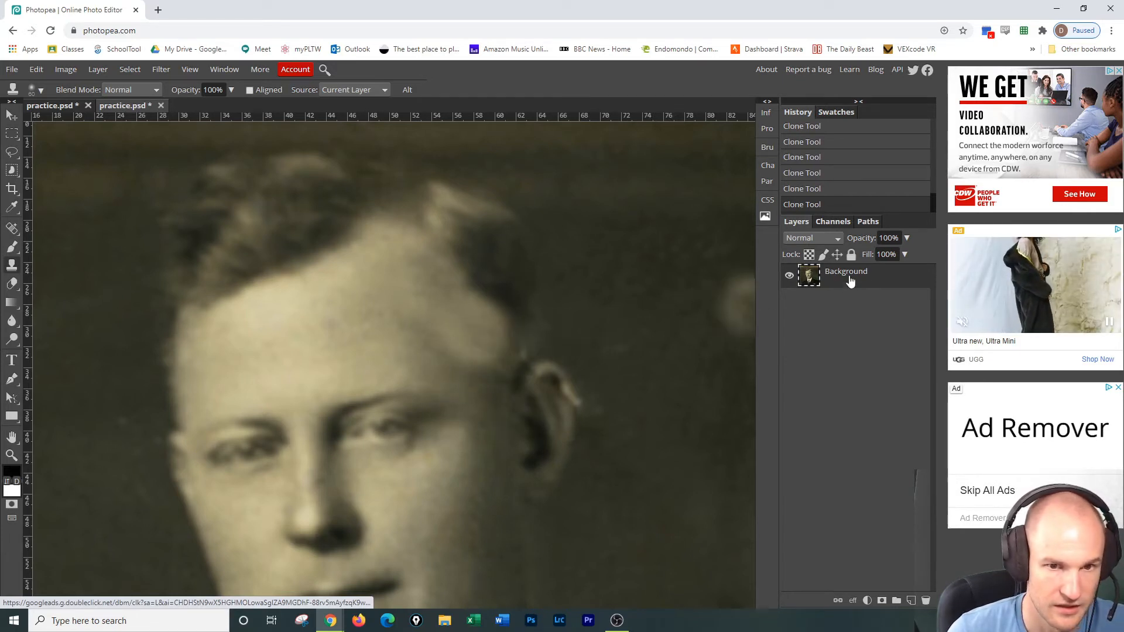
Set the Clone Stamp opacity to 70%.
{"action": "left_click", "coordinate": [906, 238]}
{"action": "mouse_move", "coordinate": [907, 255]}
{"action": "left_mouse_down"}
{"action": "mouse_move", "coordinate": [890, 255]}
{"action": "mouse_move", "coordinate": [915, 258]}
{"action": "left_mouse_up"}
{"action": "left_click", "coordinate": [231, 90]}
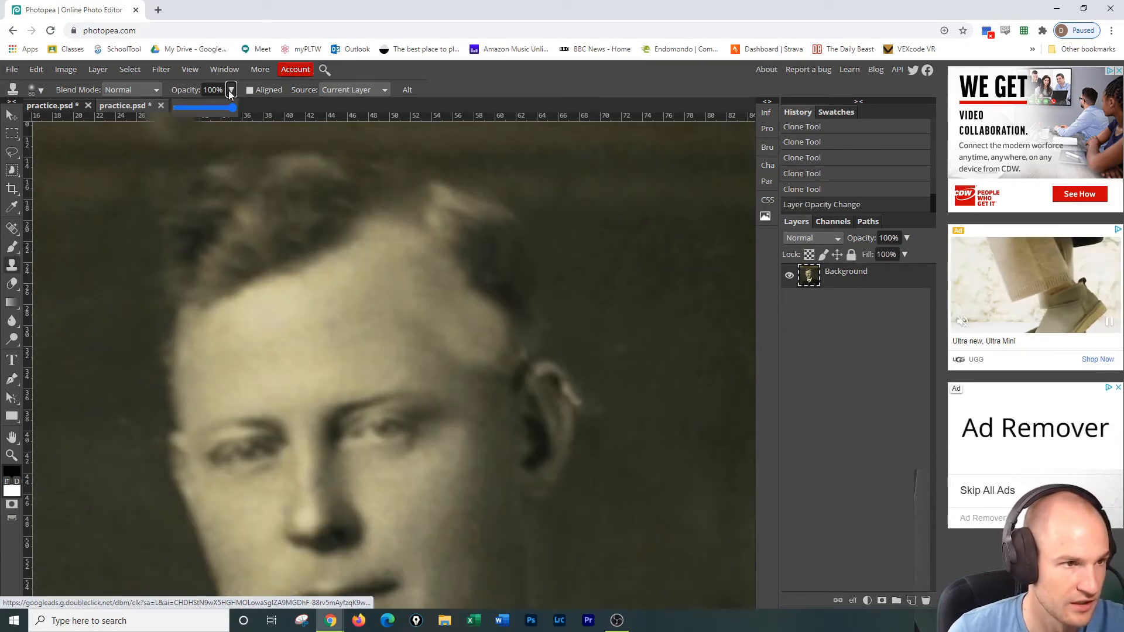
{"action": "left_click_drag", "start_coordinate": [234, 108], "coordinate": [216, 113]}
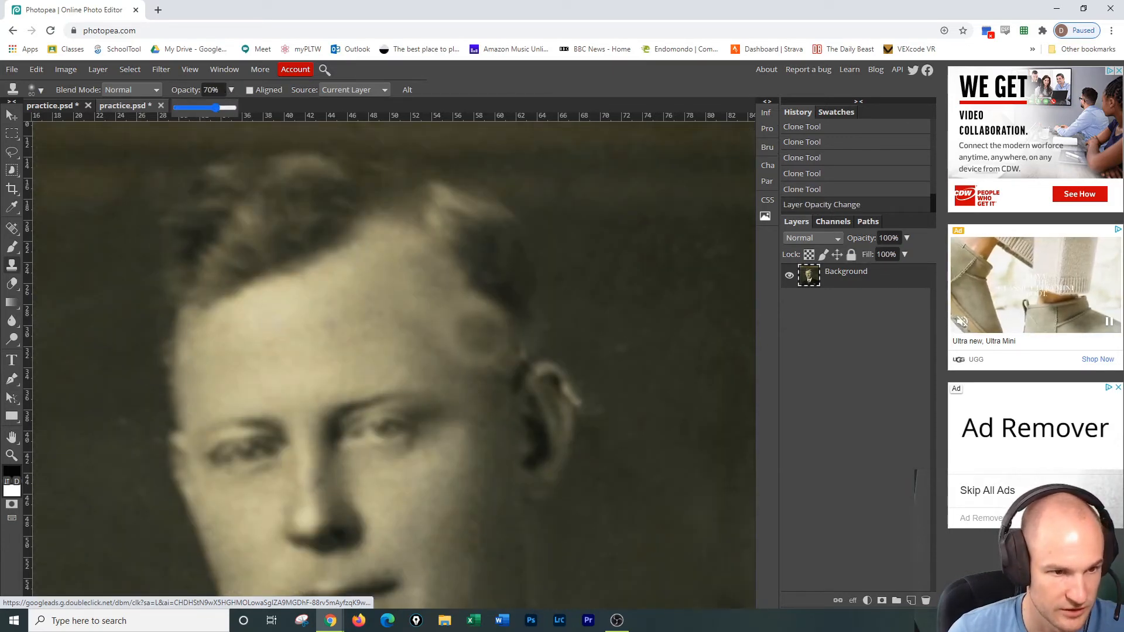
Try cloning over the temple at 70% opacity, and undo back through the recent strokes there.
{"action": "left_click", "coordinate": [475, 332]}
{"action": "left_click", "coordinate": [479, 328]}
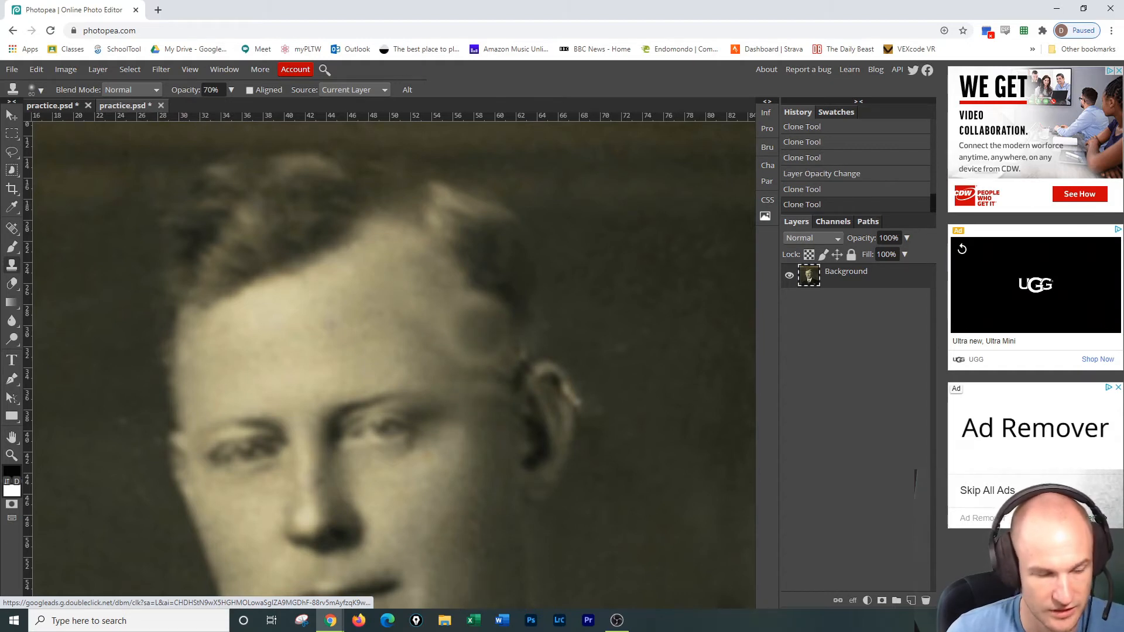
{"action": "key", "text": "ctrl+z"}
{"action": "key", "text": "ctrl+z"}
{"action": "key", "text": "ctrl+z"}
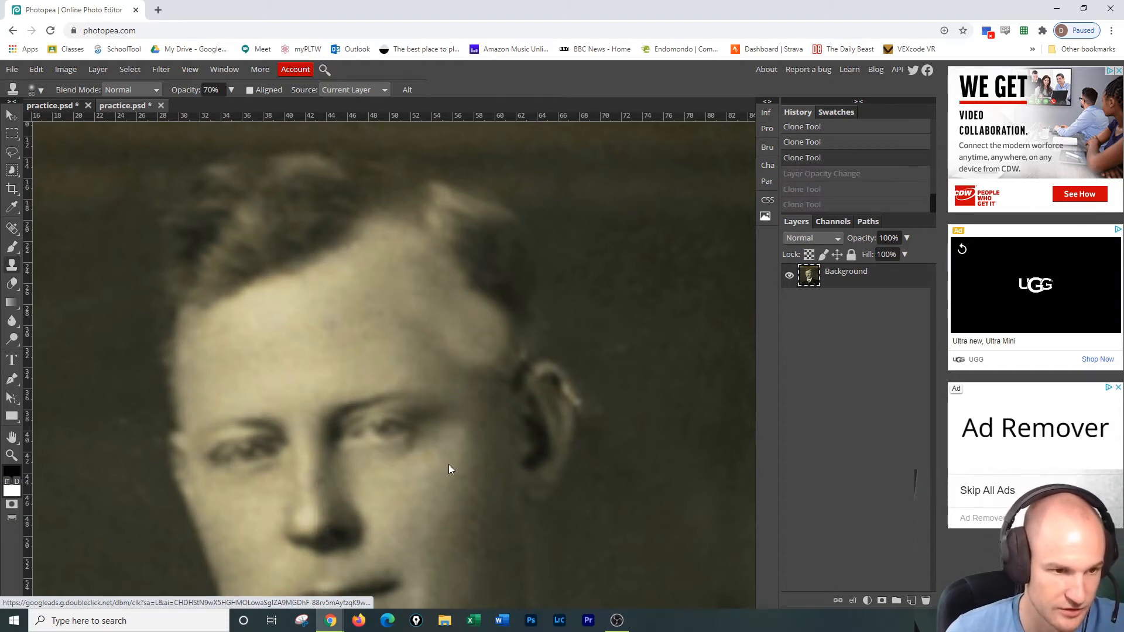
{"action": "key", "text": "ctrl+z"}
{"action": "key", "text": "ctrl+z"}
{"action": "key", "text": "ctrl+z"}
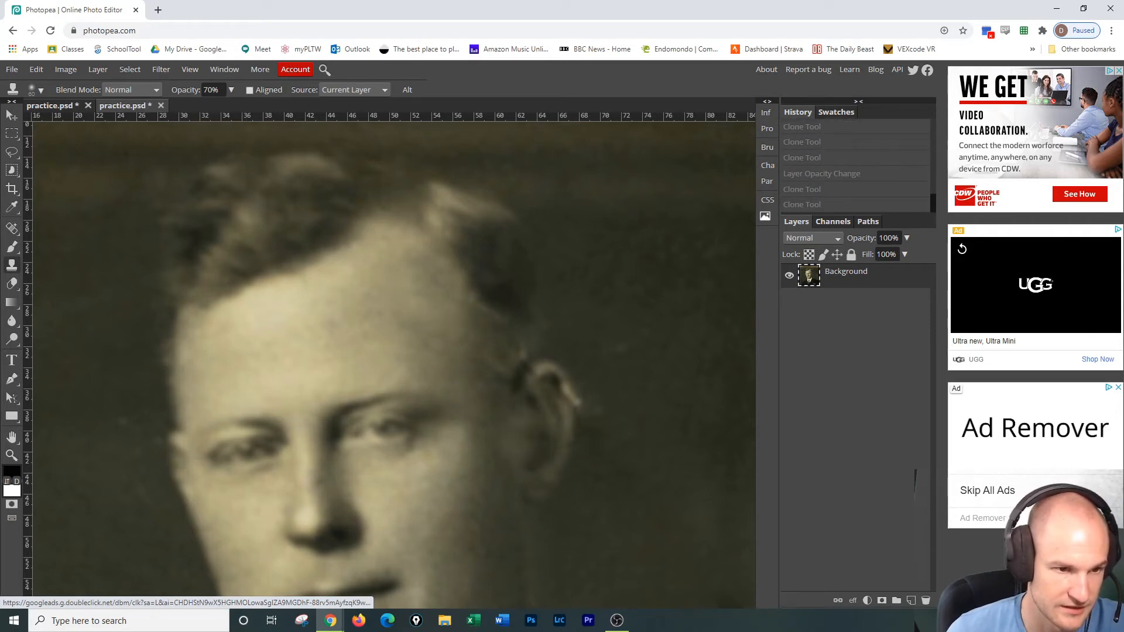
{"action": "key", "text": "ctrl+z"}
{"action": "key", "text": "ctrl+z"}
{"action": "key", "text": "ctrl+z"}
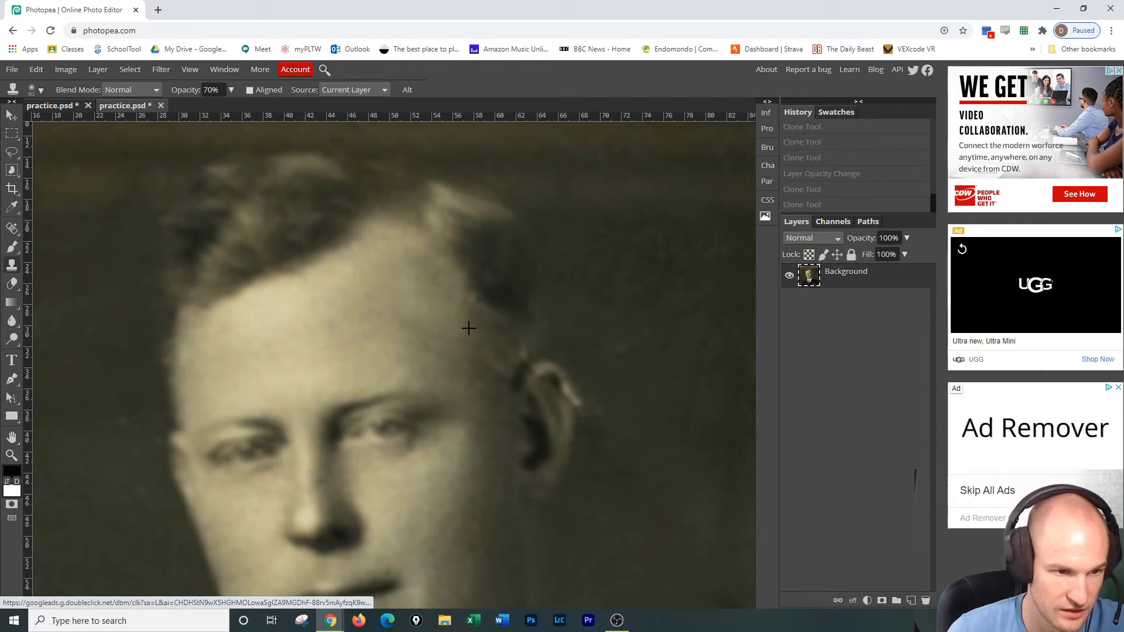
Clone over the uneven temple skin and the light crack remnants along the outer rim of the ear.
{"action": "left_click", "coordinate": [468, 328]}
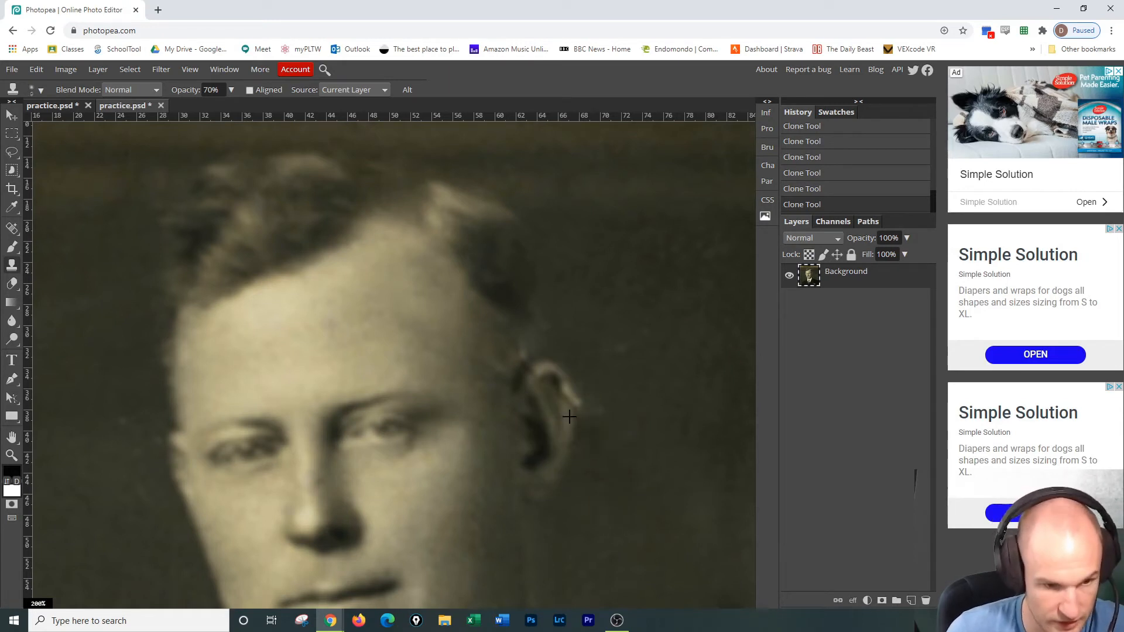
{"action": "left_click", "coordinate": [568, 393]}
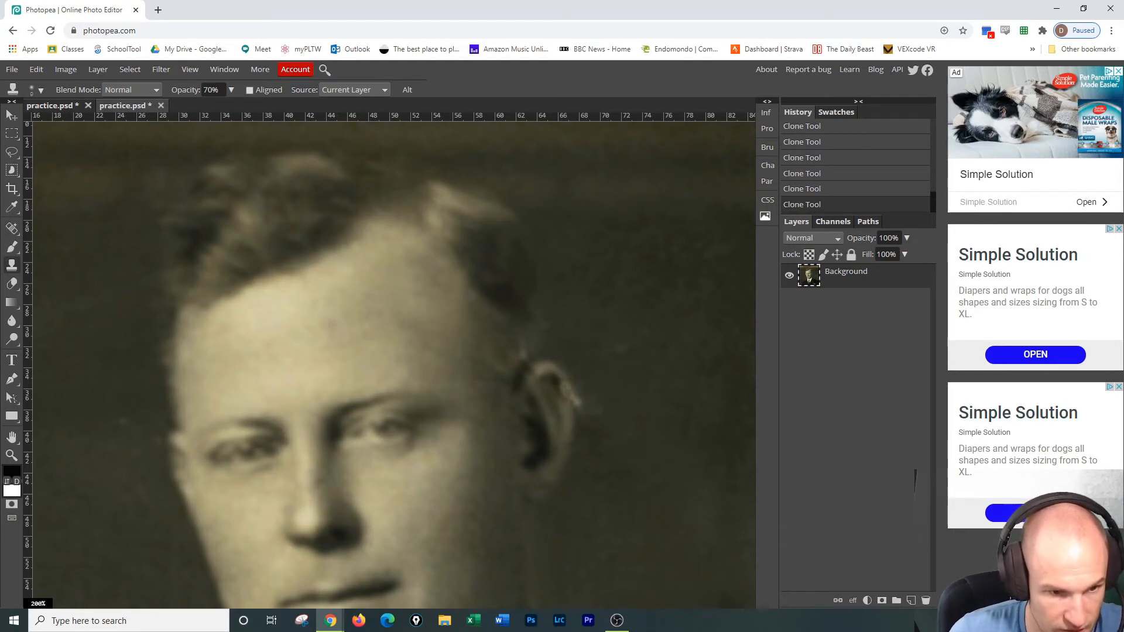
{"action": "left_click", "coordinate": [569, 392]}
{"action": "left_click", "coordinate": [567, 391]}
{"action": "left_click", "coordinate": [566, 391]}
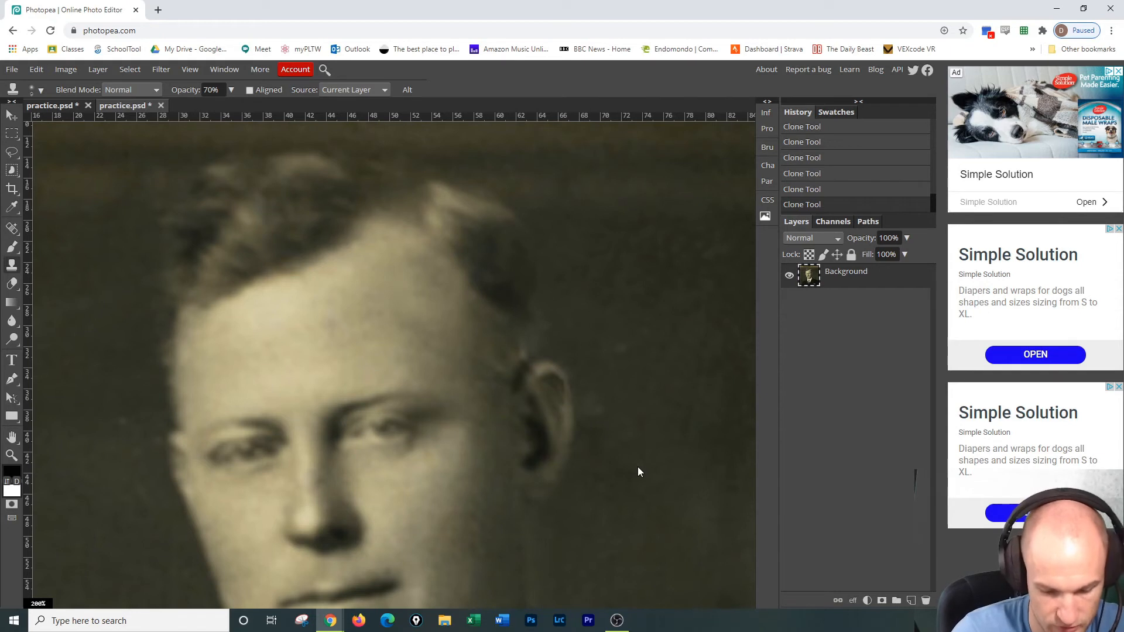
Apply Auto Tone and Auto Color to the whole portrait.
{"action": "key", "text": "ctrl+0"}
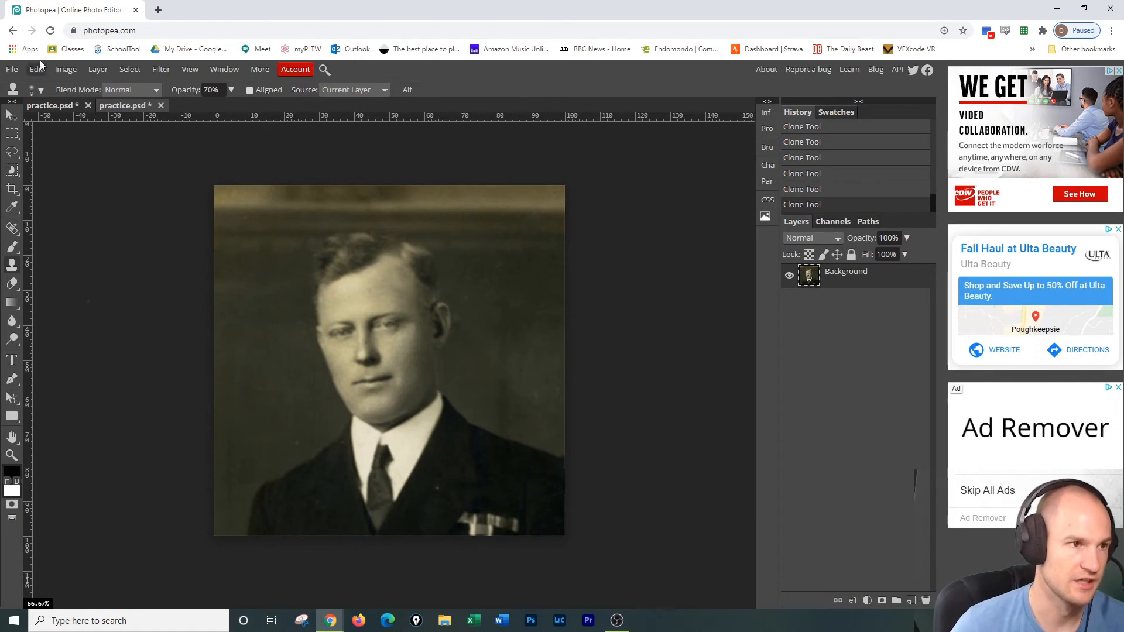
{"action": "left_click", "coordinate": [94, 70]}
{"action": "mouse_move", "coordinate": [66, 70]}
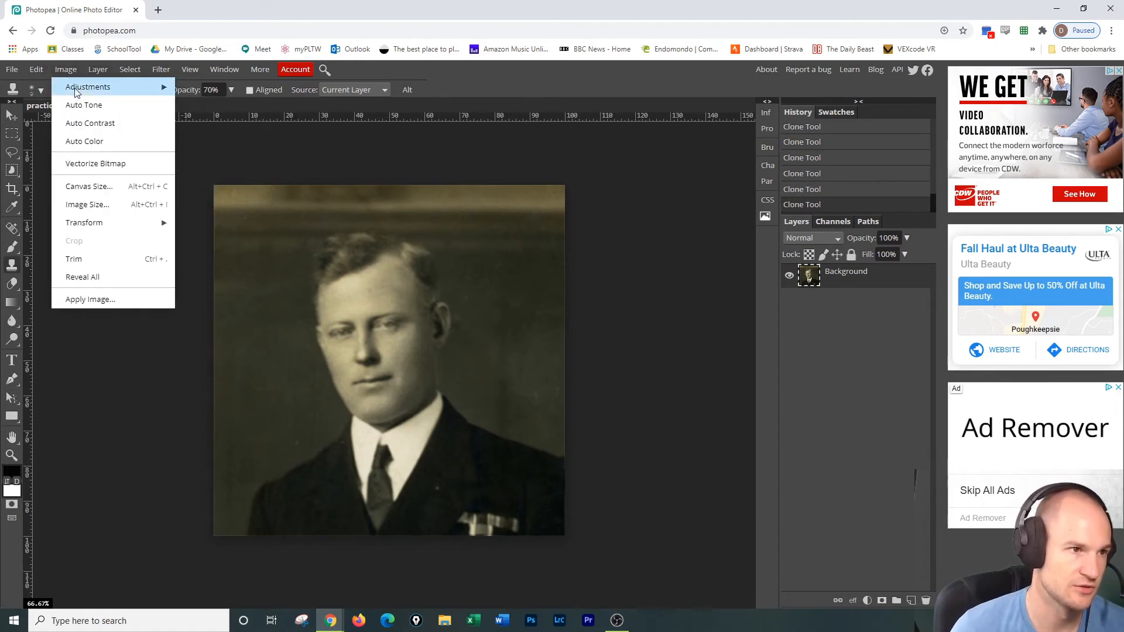
{"action": "left_click", "coordinate": [81, 110]}
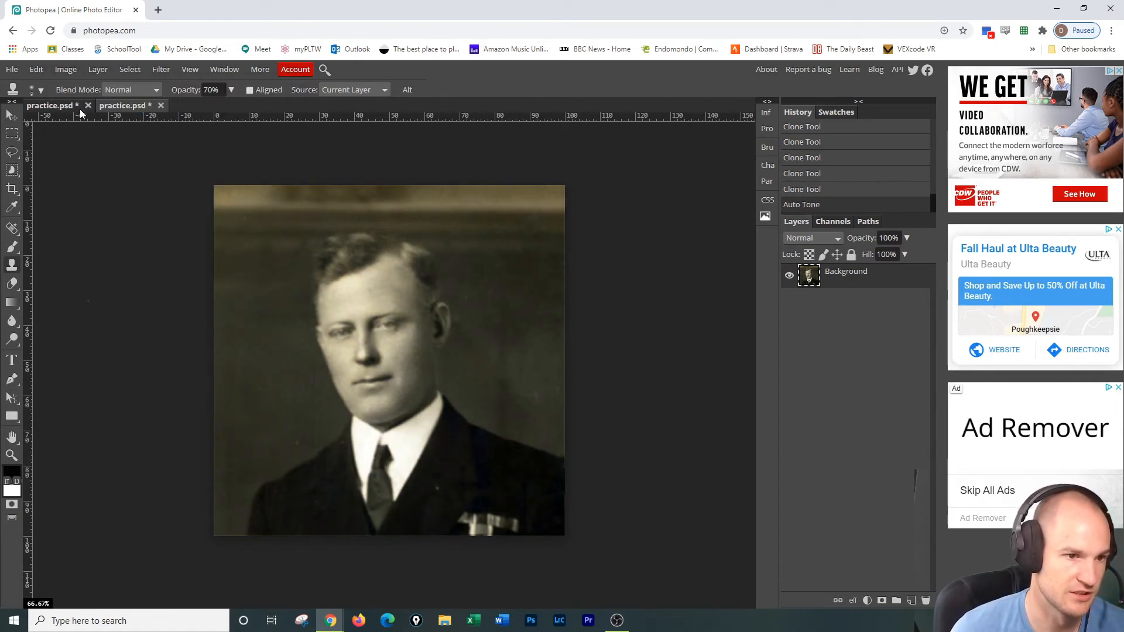
{"action": "left_click", "coordinate": [66, 70]}
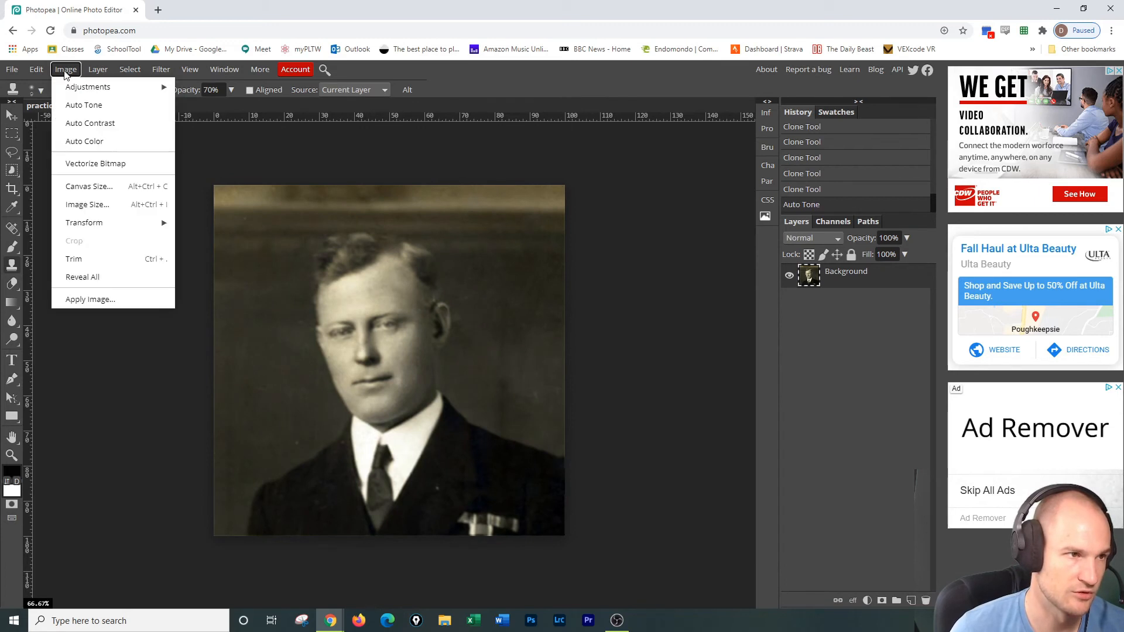
{"action": "left_click", "coordinate": [81, 140]}
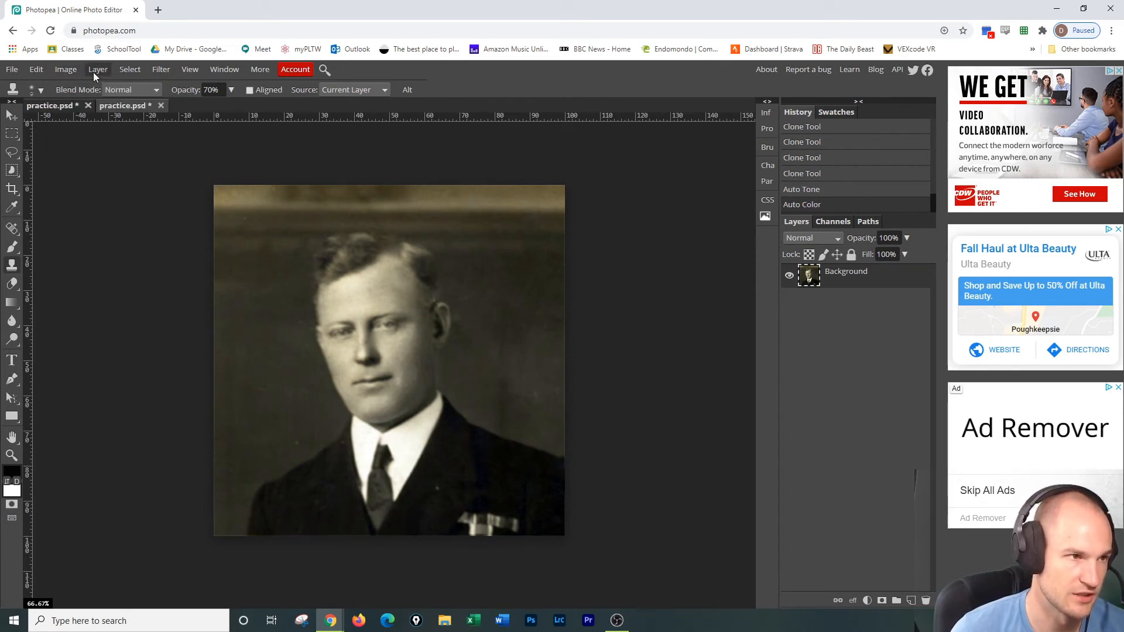
Apply an RGB Curves adjustment with a slightly raised lower-midtone point, an anchor in the highlights and a slightly lowered shadow point.
{"action": "left_click", "coordinate": [65, 69]}
{"action": "mouse_move", "coordinate": [94, 88]}
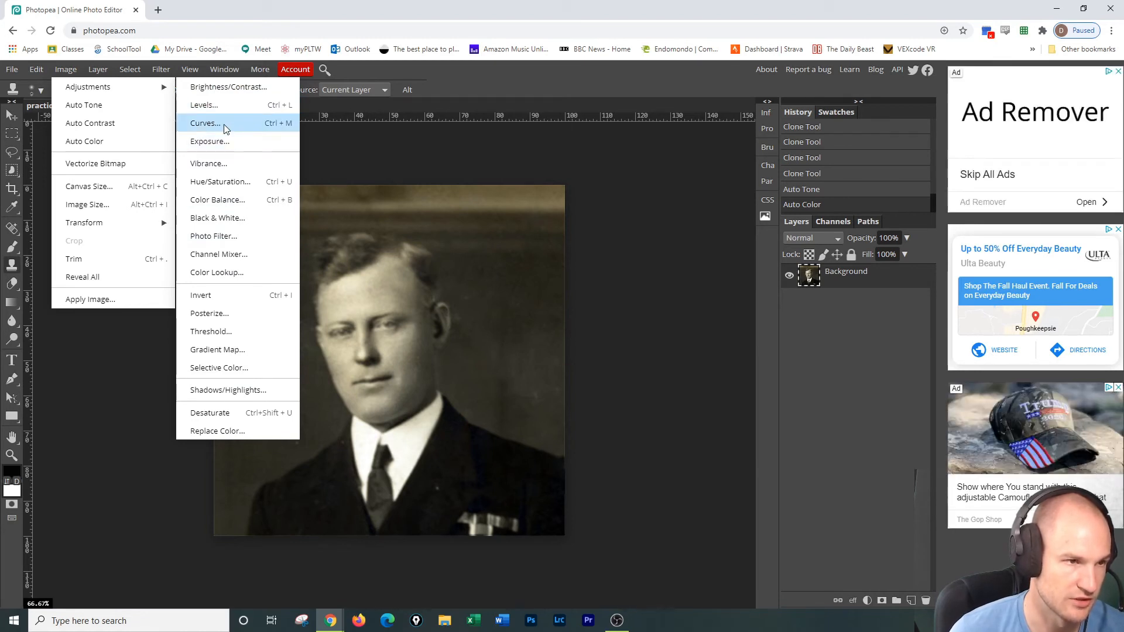
{"action": "left_click", "coordinate": [232, 124]}
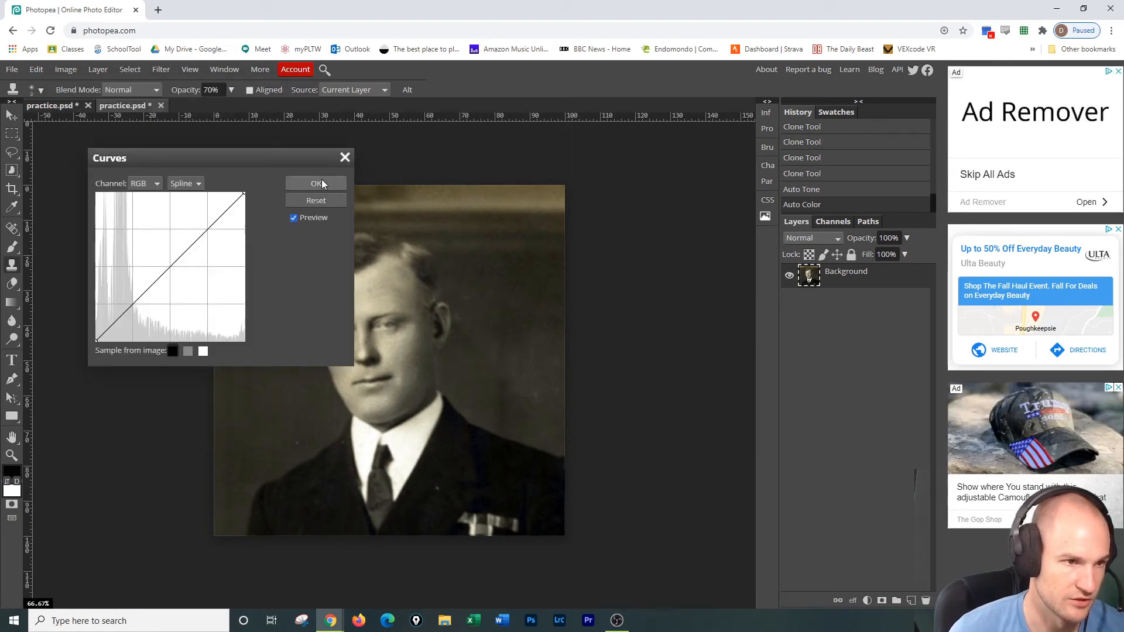
{"action": "left_click_drag", "start_coordinate": [256, 158], "coordinate": [202, 153]}
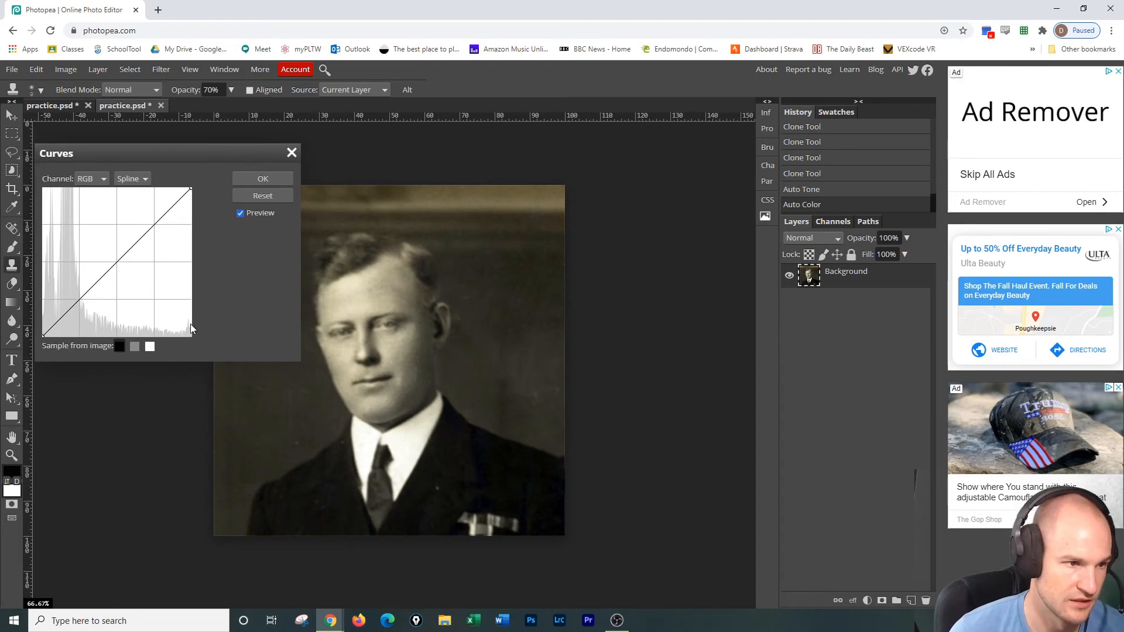
{"action": "left_click_drag", "start_coordinate": [191, 328], "coordinate": [96, 280]}
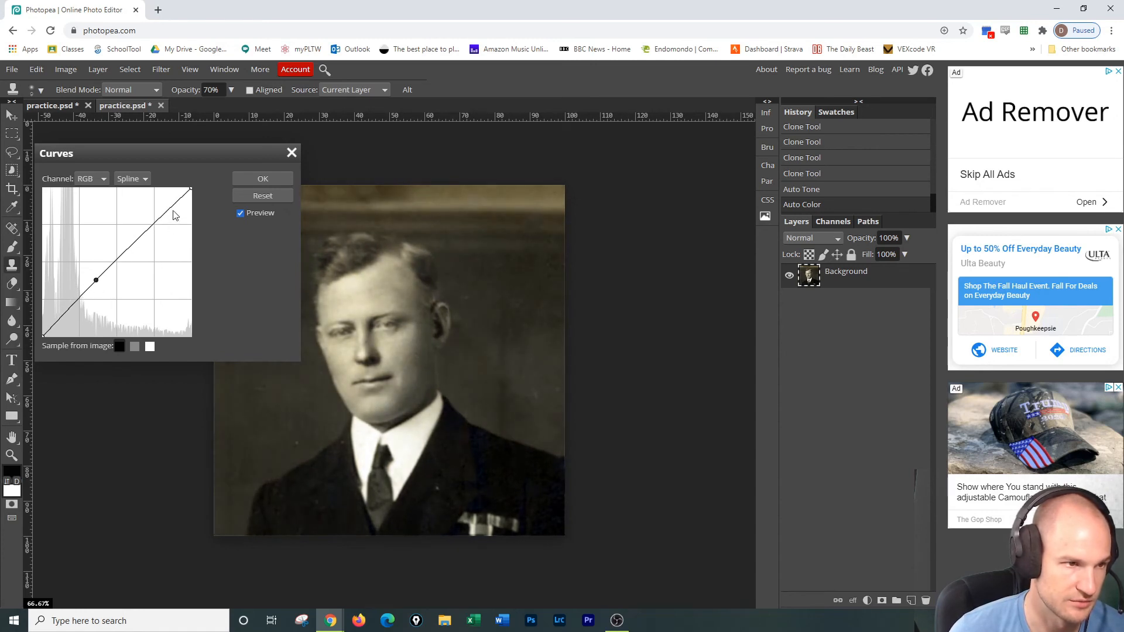
{"action": "mouse_move", "coordinate": [174, 210]}
{"action": "left_mouse_down"}
{"action": "mouse_move", "coordinate": [180, 204]}
{"action": "mouse_move", "coordinate": [171, 207]}
{"action": "left_mouse_up"}
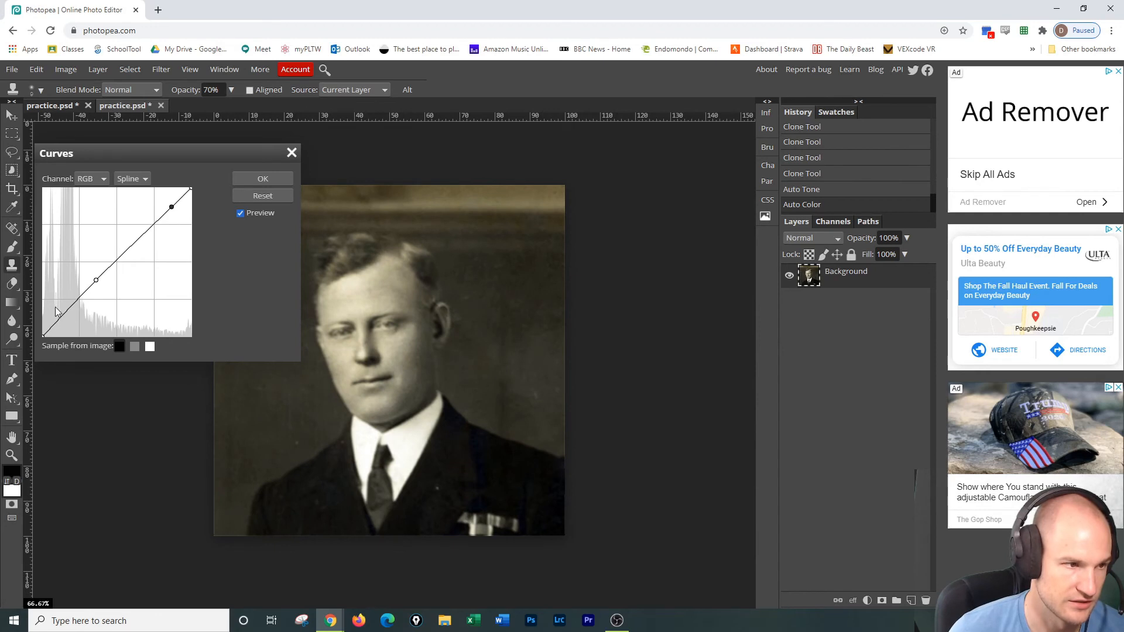
{"action": "left_click_drag", "start_coordinate": [60, 313], "coordinate": [64, 317]}
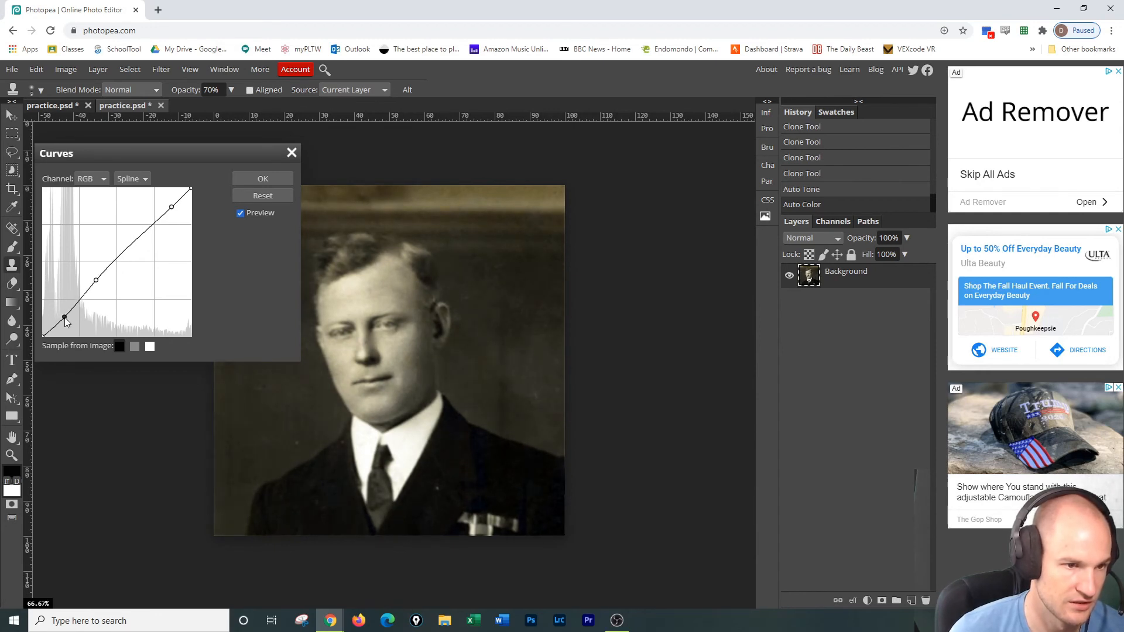
{"action": "left_click", "coordinate": [263, 178]}
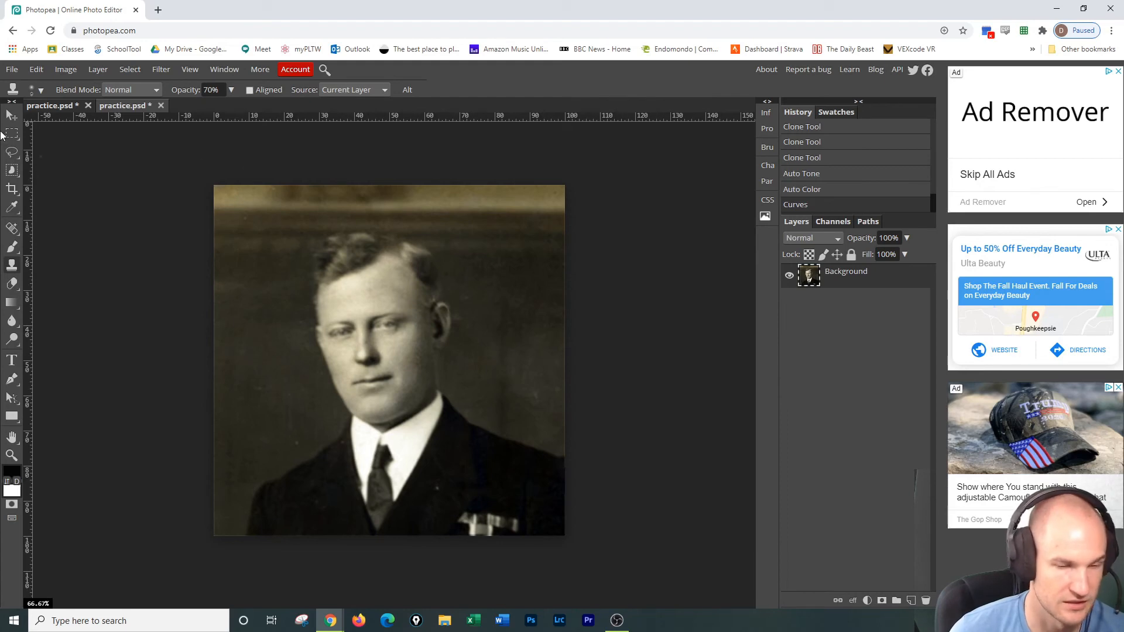
Compare the restored portrait with the original practice.jpg in the Google Drive window, and close that window.
{"action": "left_click_drag", "start_coordinate": [1123, 5], "coordinate": [747, 48]}
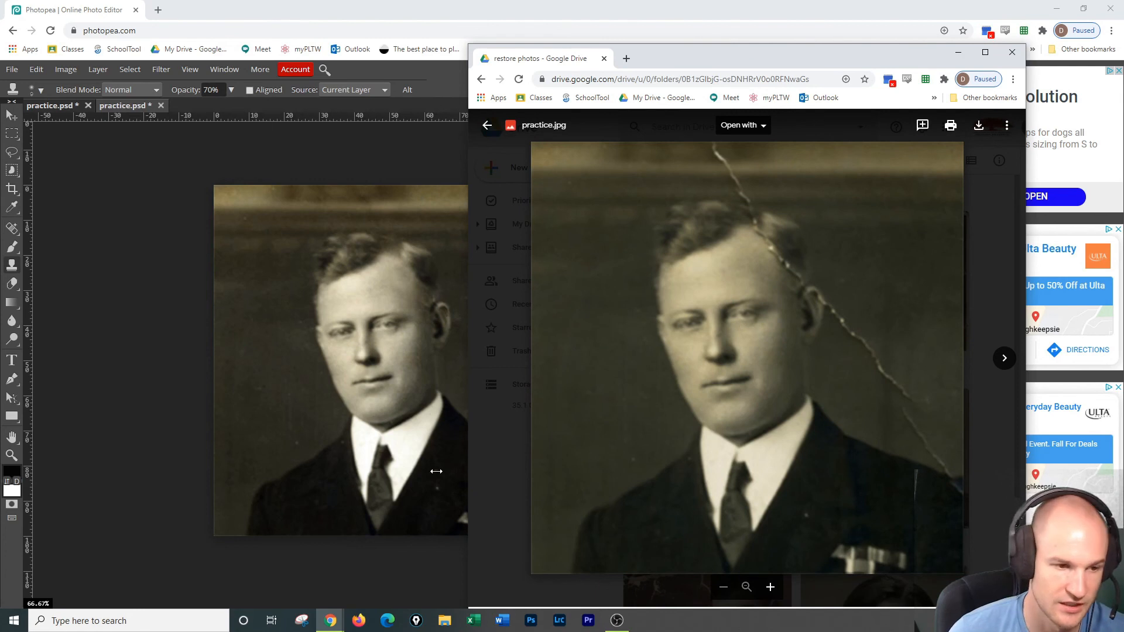
{"action": "left_click", "coordinate": [1012, 51]}
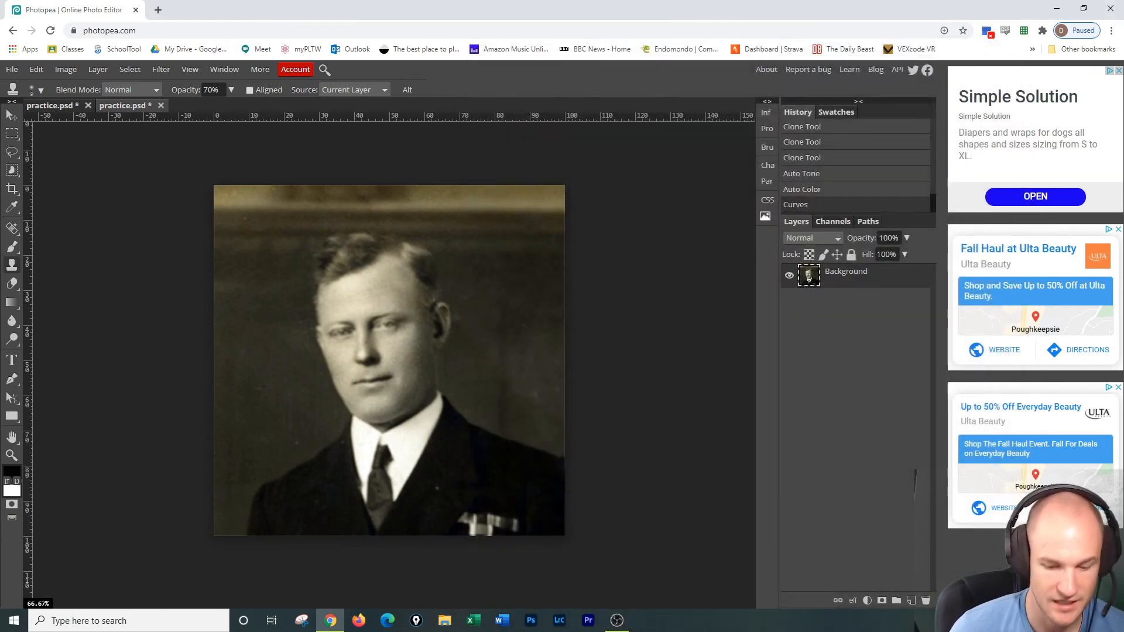
Set the Clone Stamp brush size to 4 px and its opacity to 100%.
{"action": "scroll", "coordinate": [245, 359], "scroll_direction": "up", "scroll_amount": 6}
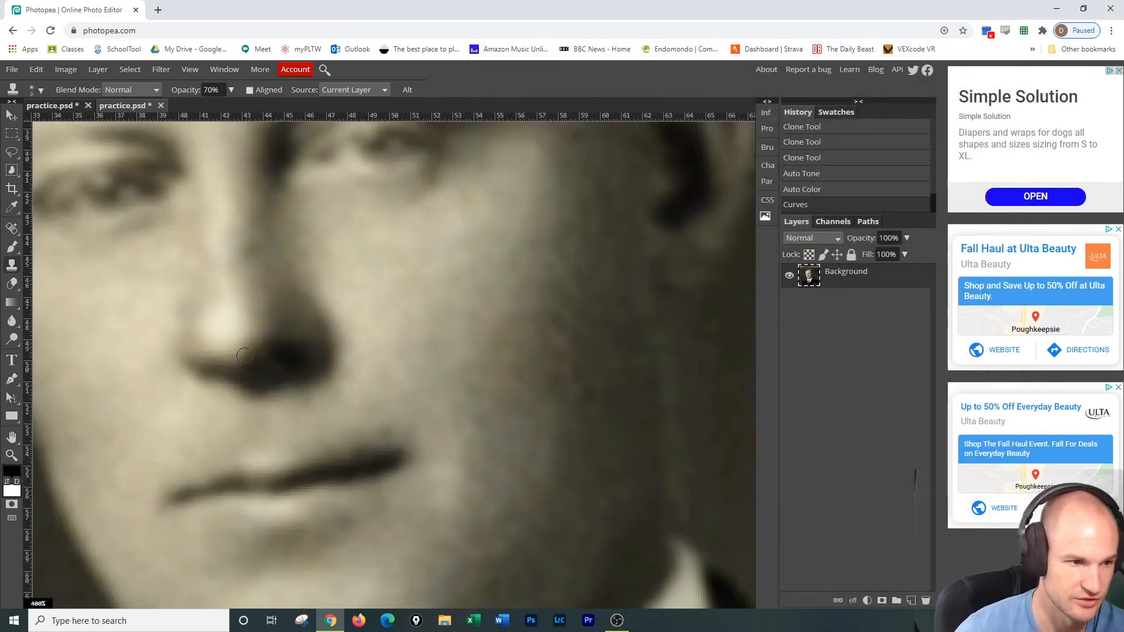
{"action": "left_click", "coordinate": [37, 91]}
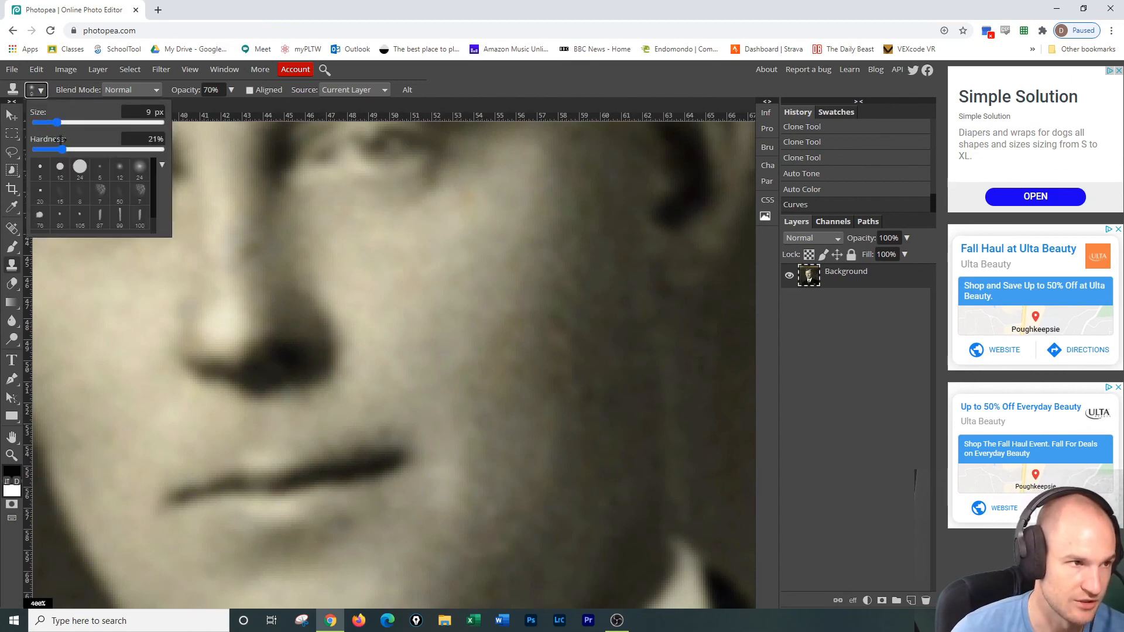
{"action": "left_click_drag", "start_coordinate": [54, 124], "coordinate": [51, 123]}
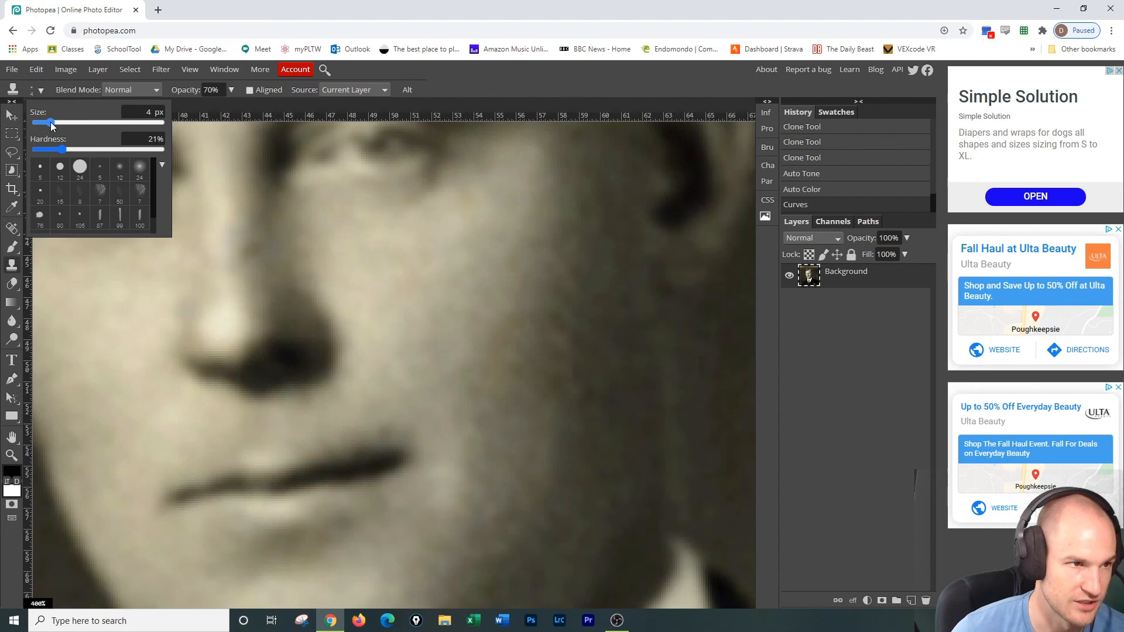
{"action": "left_click", "coordinate": [219, 90]}
{"action": "left_click", "coordinate": [231, 89]}
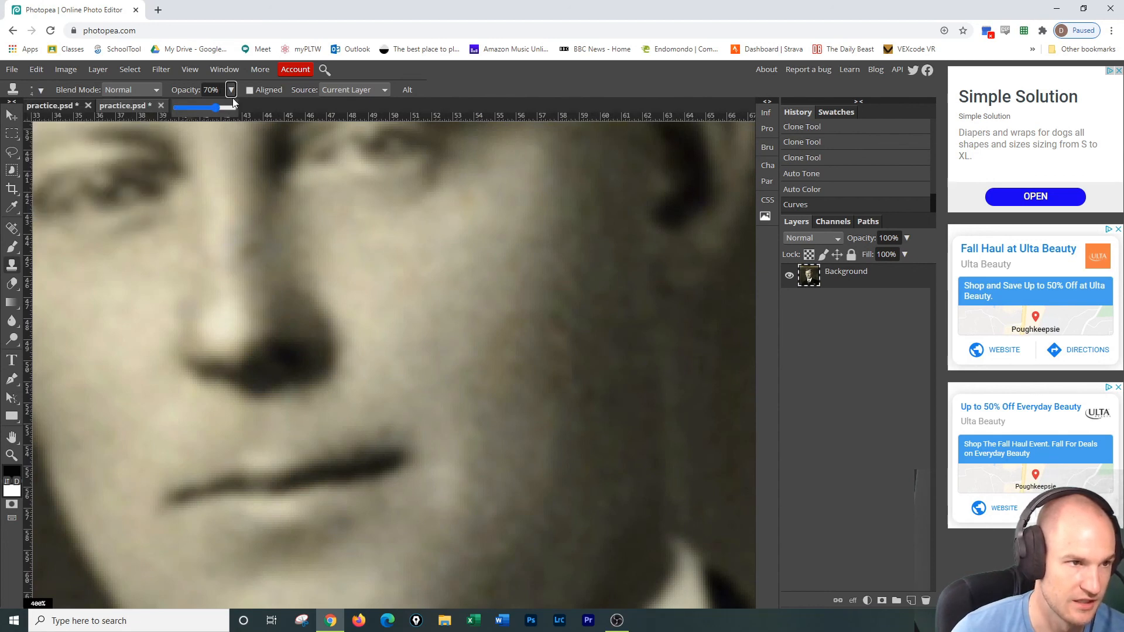
{"action": "left_click_drag", "start_coordinate": [225, 107], "coordinate": [234, 105]}
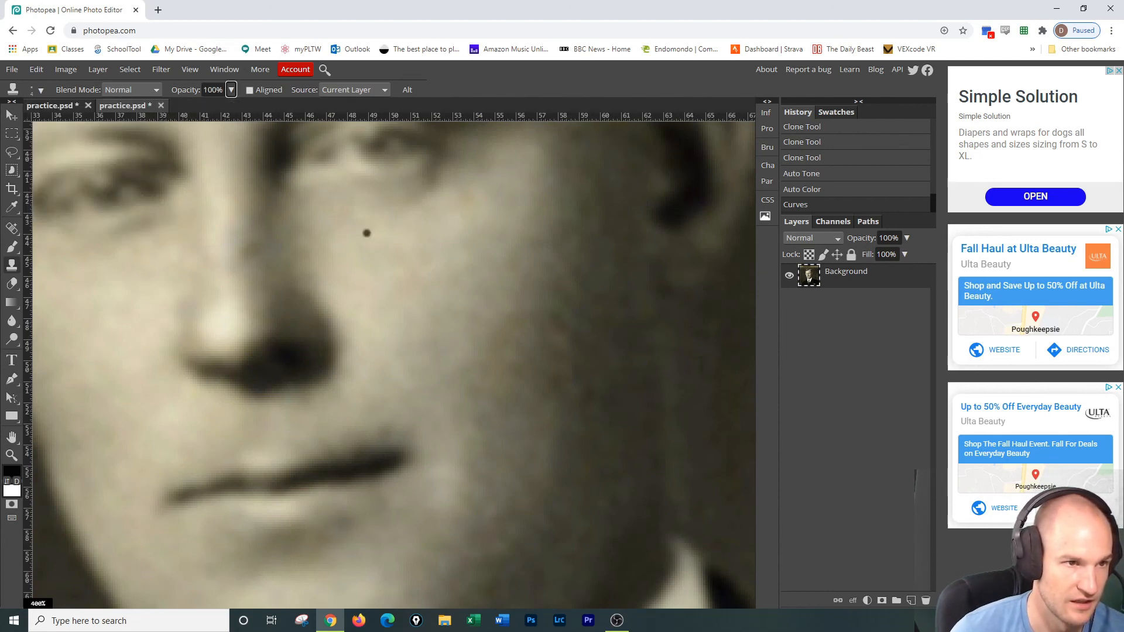
{"action": "key", "text": "ctrl+0"}
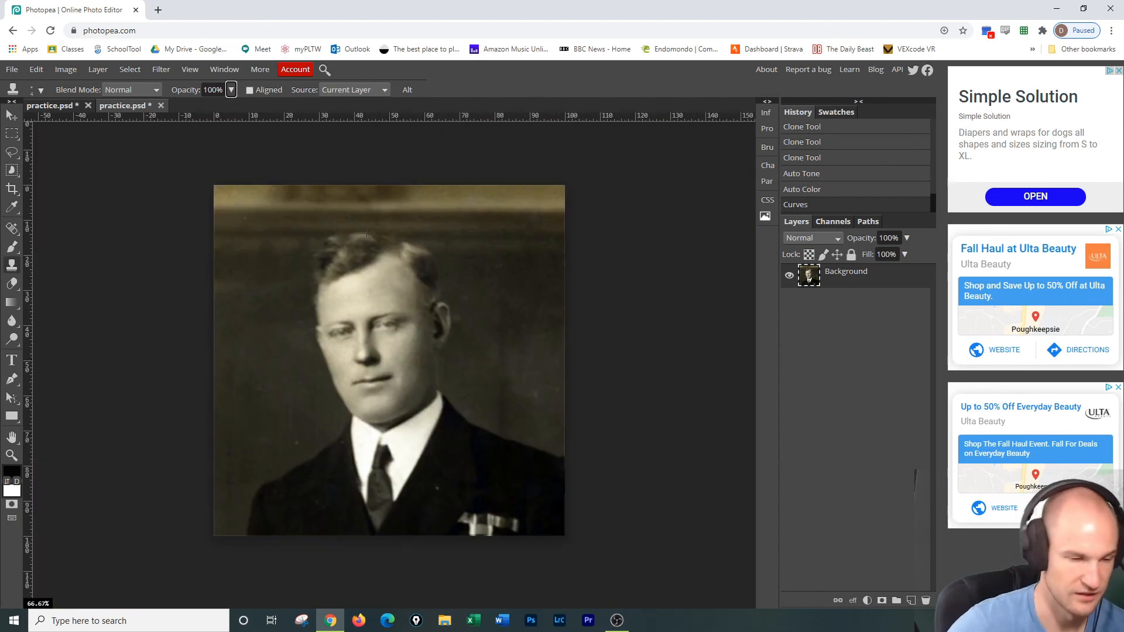